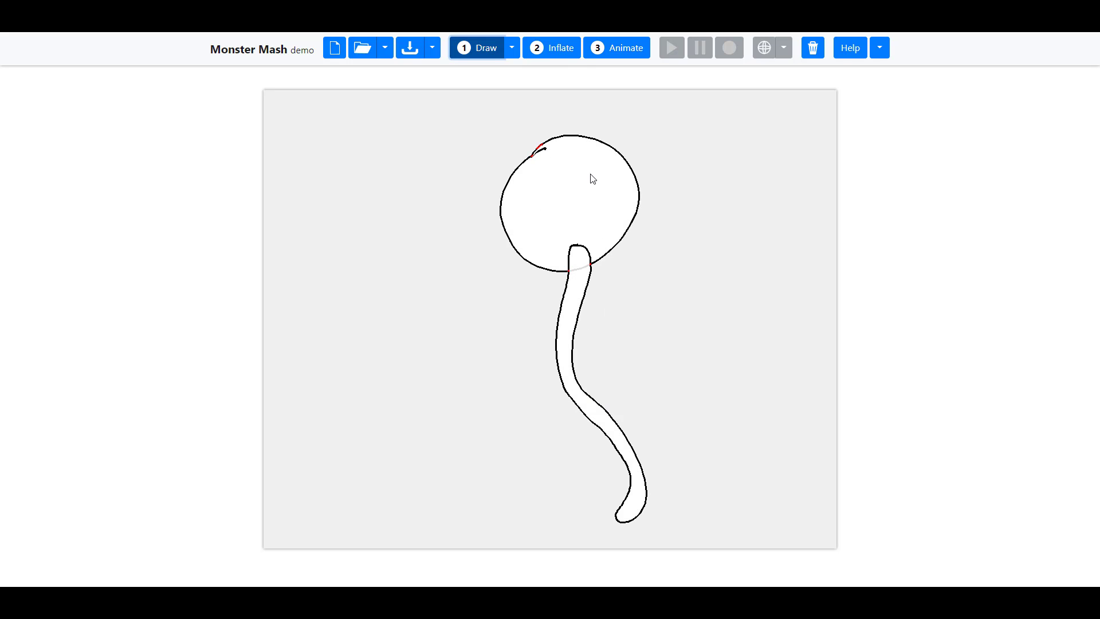
# Inflate the sketch, mark the leg for mirroring, and re-inflate it as a two-legged model
pyautogui.click(573, 51)
pyautogui.click(502, 54)
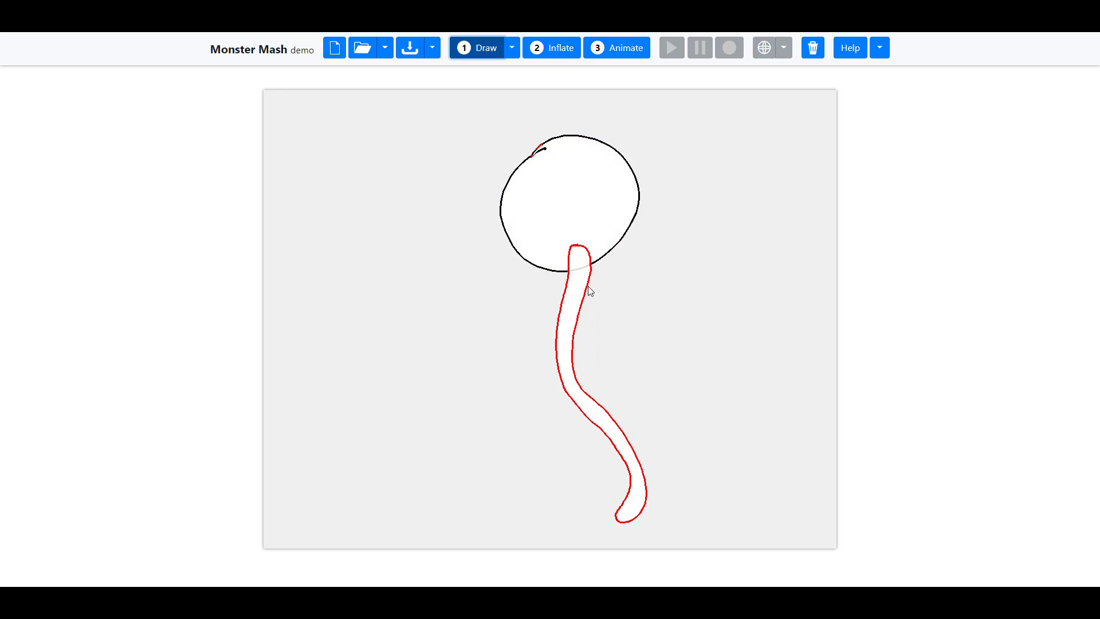
pyautogui.click(573, 49)
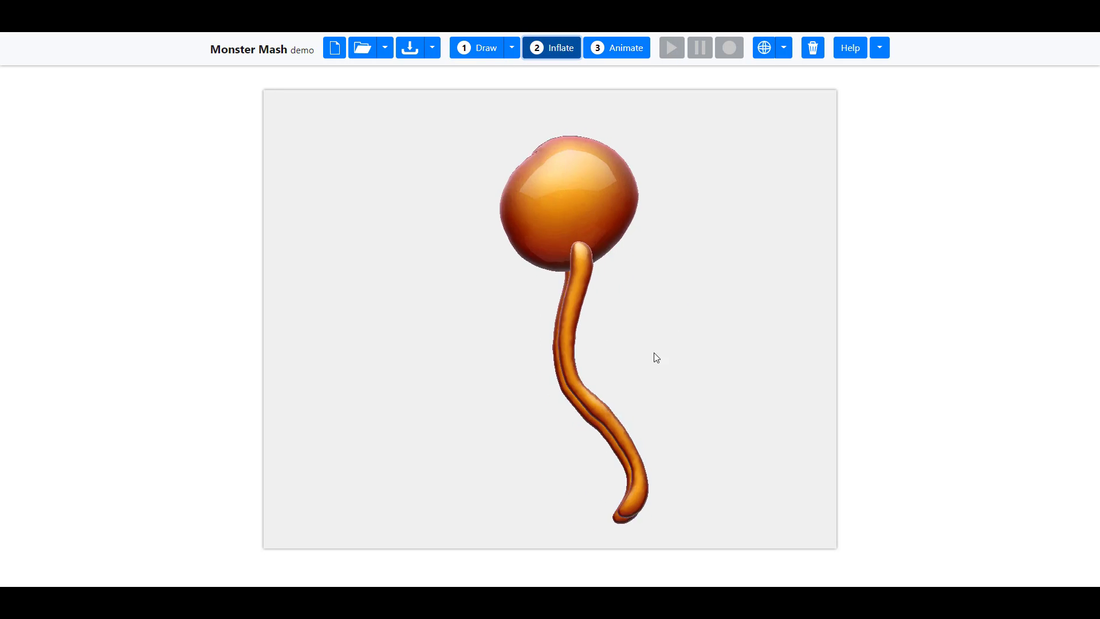
# In Animate mode, record a stepping motion by dragging the foot tip forward and back
pyautogui.click(617, 47)
pyautogui.click(730, 47)
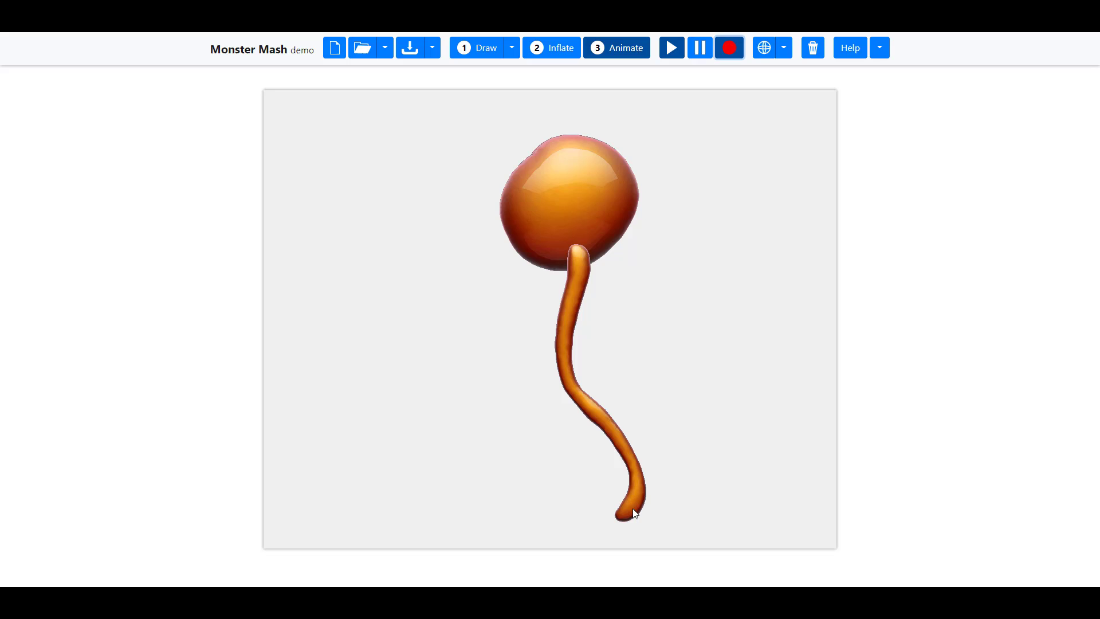
pyautogui.moveTo(633, 509)
pyautogui.mouseDown()
pyautogui.moveTo(828, 424)
pyautogui.moveTo(637, 480)
pyautogui.mouseUp()
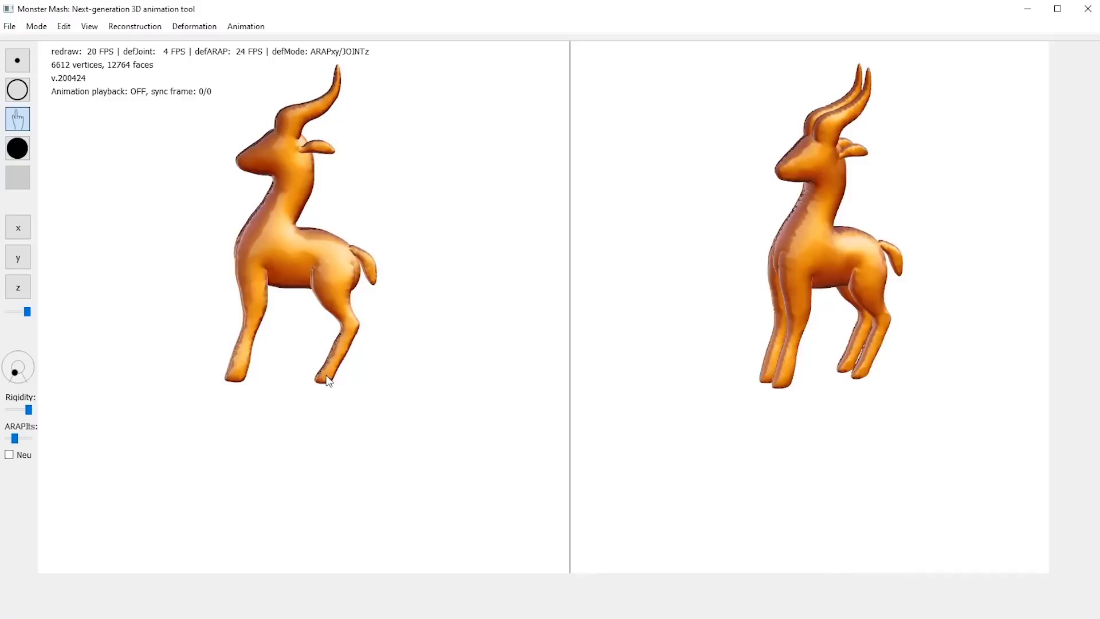
# Test-bend the hind leg by pinning and pulling its foot, then remove that pin
pyautogui.click(319, 373)
pyautogui.moveTo(320, 373); pyautogui.dragTo(362, 377)
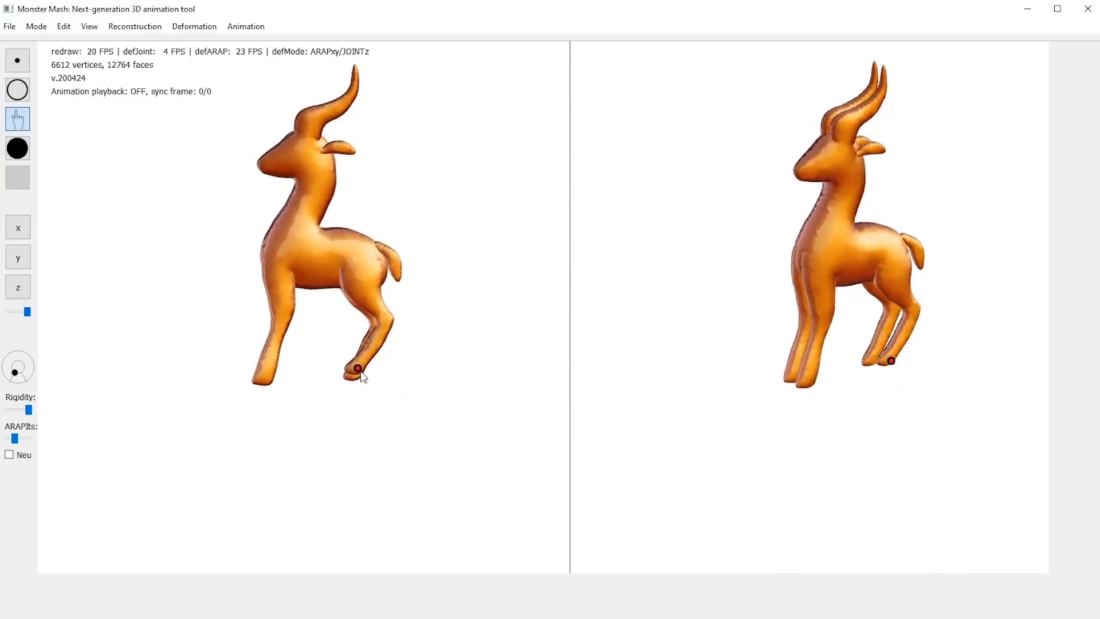
pyautogui.click(359, 369)
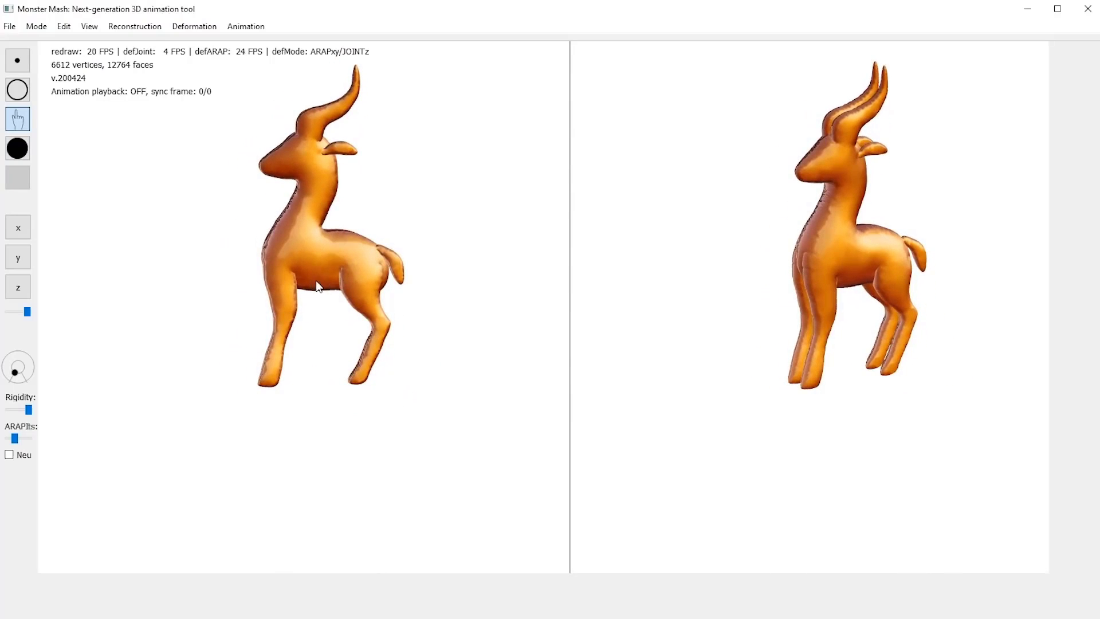
# Pin the body and feet, record the front foot swinging left, stop playback, and select its path
pyautogui.click(318, 258)
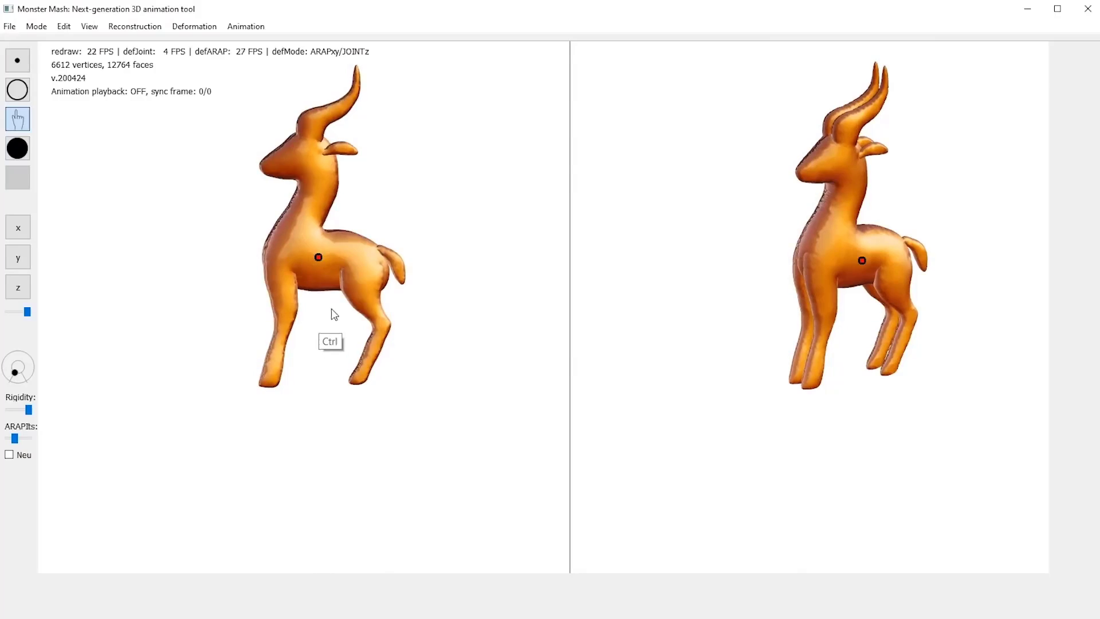
pyautogui.click(247, 408)
pyautogui.moveTo(247, 409)
pyautogui.mouseDown()
pyautogui.moveTo(195, 395)
pyautogui.moveTo(207, 415)
pyautogui.moveTo(195, 423)
pyautogui.moveTo(298, 417)
pyautogui.moveTo(197, 411)
pyautogui.moveTo(297, 401)
pyautogui.moveTo(189, 415)
pyautogui.moveTo(308, 411)
pyautogui.moveTo(194, 417)
pyautogui.mouseUp()
pyautogui.click(288, 415)
pyautogui.click(336, 416)
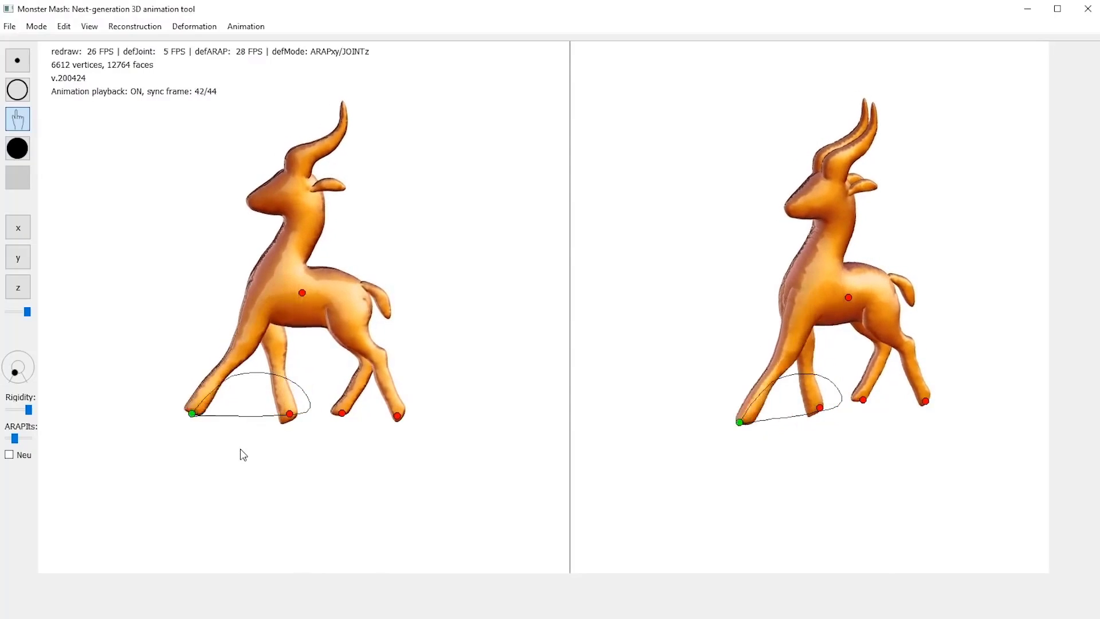
pyautogui.press('space')
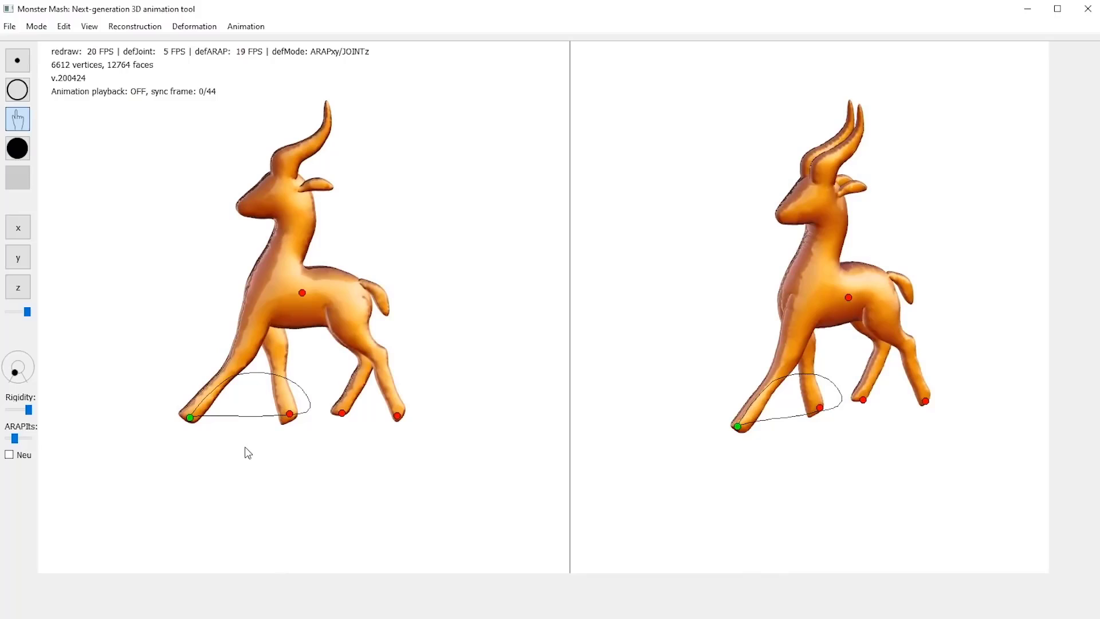
pyautogui.click(191, 418)
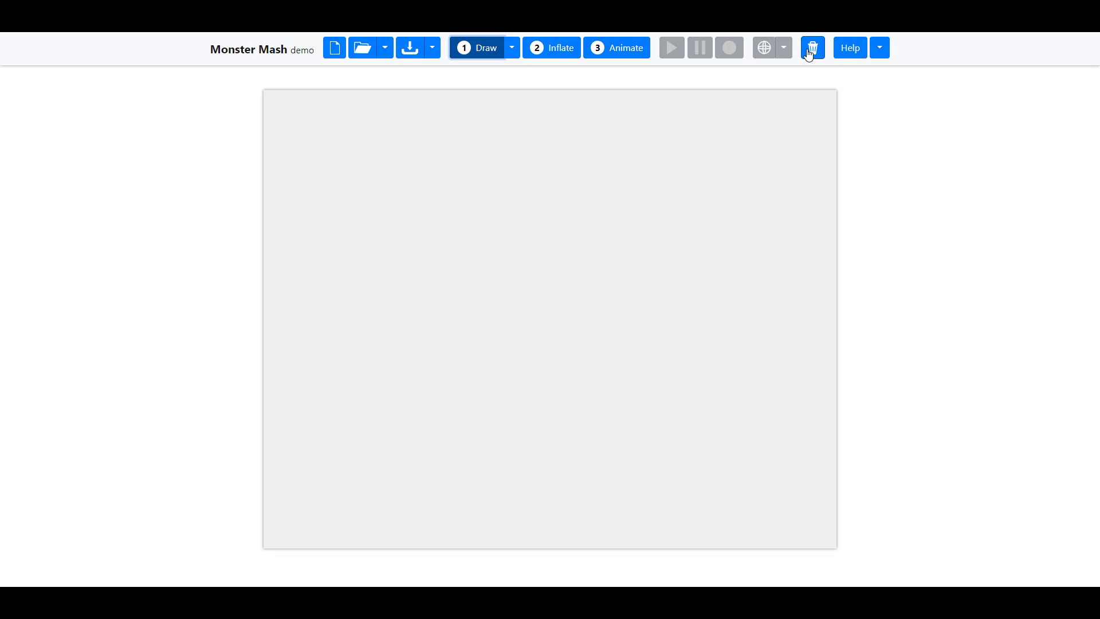
# Turn on the background image and the template image from the extra settings menu
pyautogui.click(882, 50)
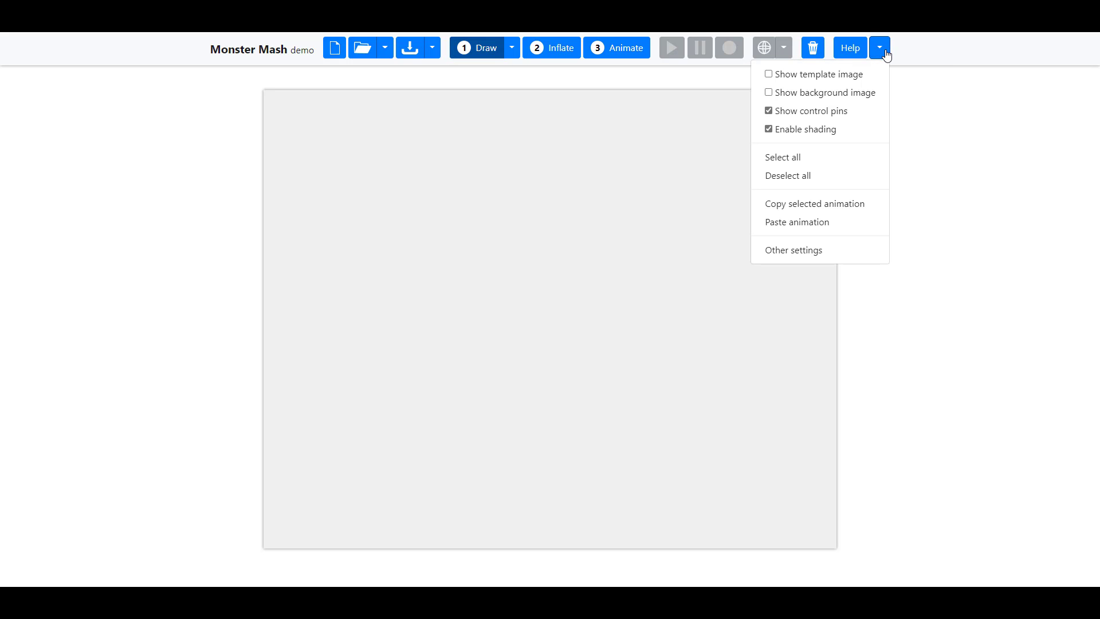
pyautogui.click(826, 93)
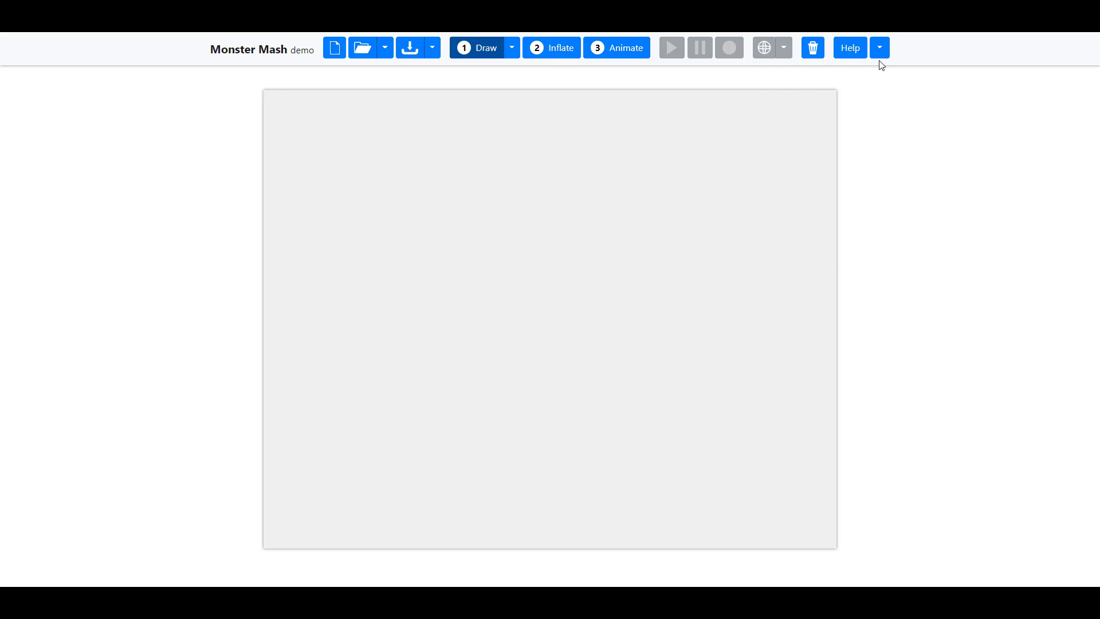
pyautogui.click(881, 49)
pyautogui.click(828, 74)
# Turn the template image and background image back off
pyautogui.click(880, 50)
pyautogui.click(840, 82)
pyautogui.click(880, 49)
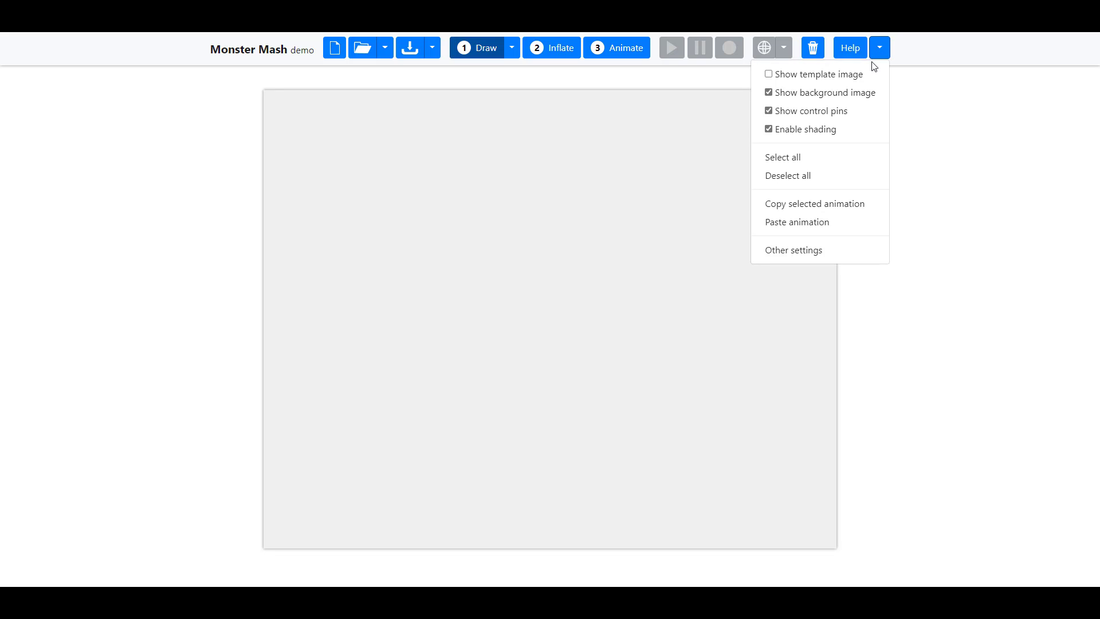
pyautogui.click(849, 91)
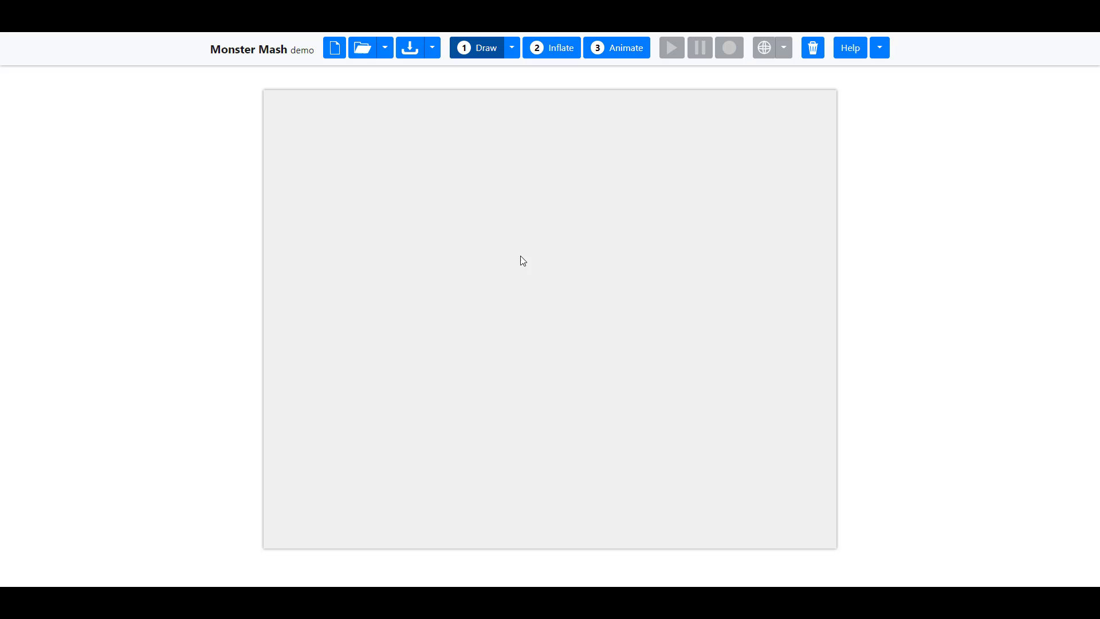
# Sketch a closed round body outline and a leg-and-foot outline overlapping its bottom
pyautogui.moveTo(508, 221)
pyautogui.mouseDown()
pyautogui.moveTo(478, 234)
pyautogui.moveTo(467, 295)
pyautogui.moveTo(541, 360)
pyautogui.mouseUp()
pyautogui.moveTo(515, 220); pyautogui.dragTo(497, 225)
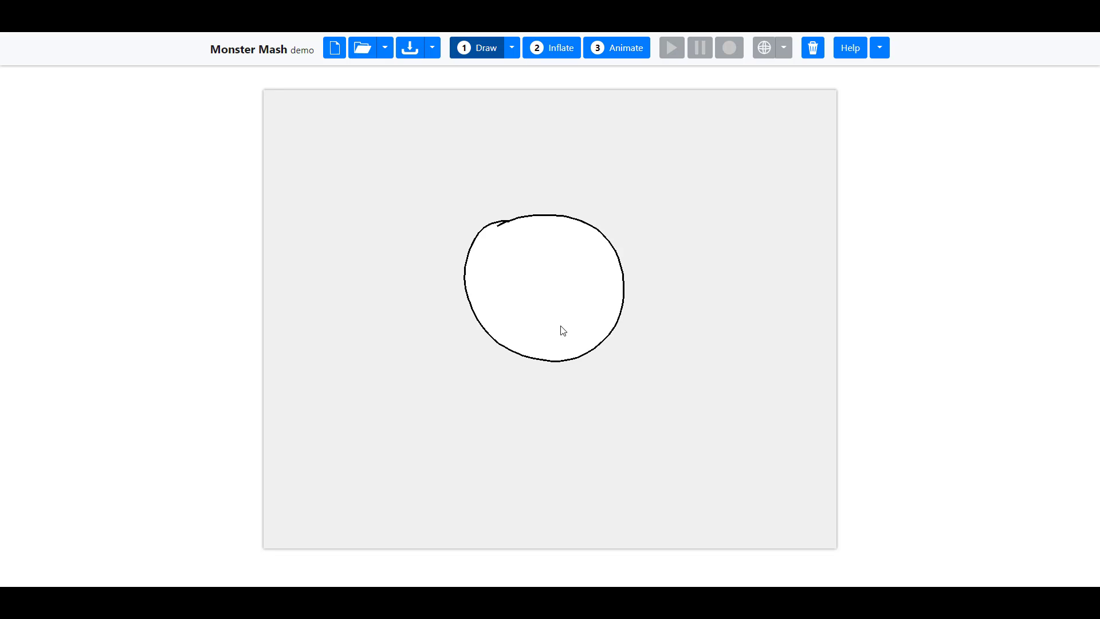
pyautogui.moveTo(557, 327); pyautogui.dragTo(533, 324)
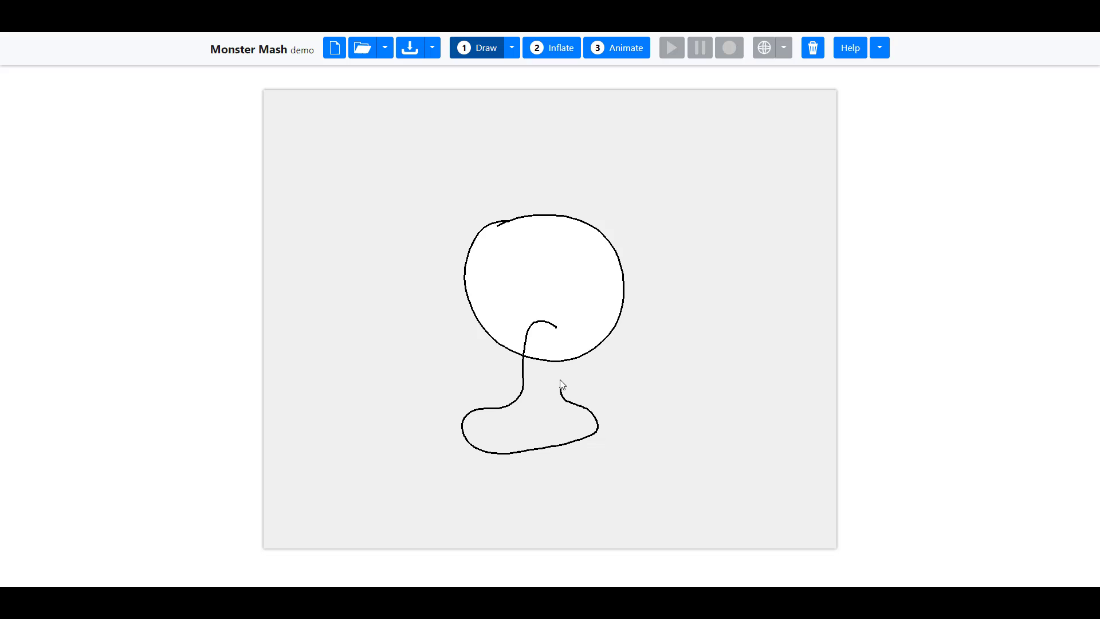
pyautogui.moveTo(562, 386); pyautogui.dragTo(560, 335)
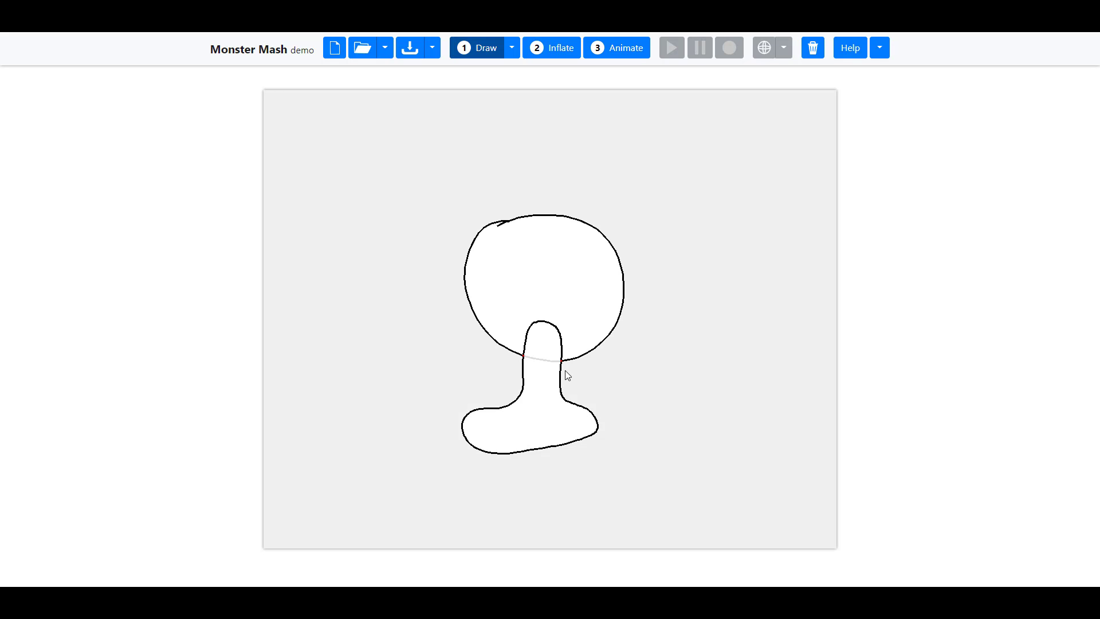
# Inflate the sketch, orbit to inspect the 3D result, and return to the flat sketch
pyautogui.click(558, 49)
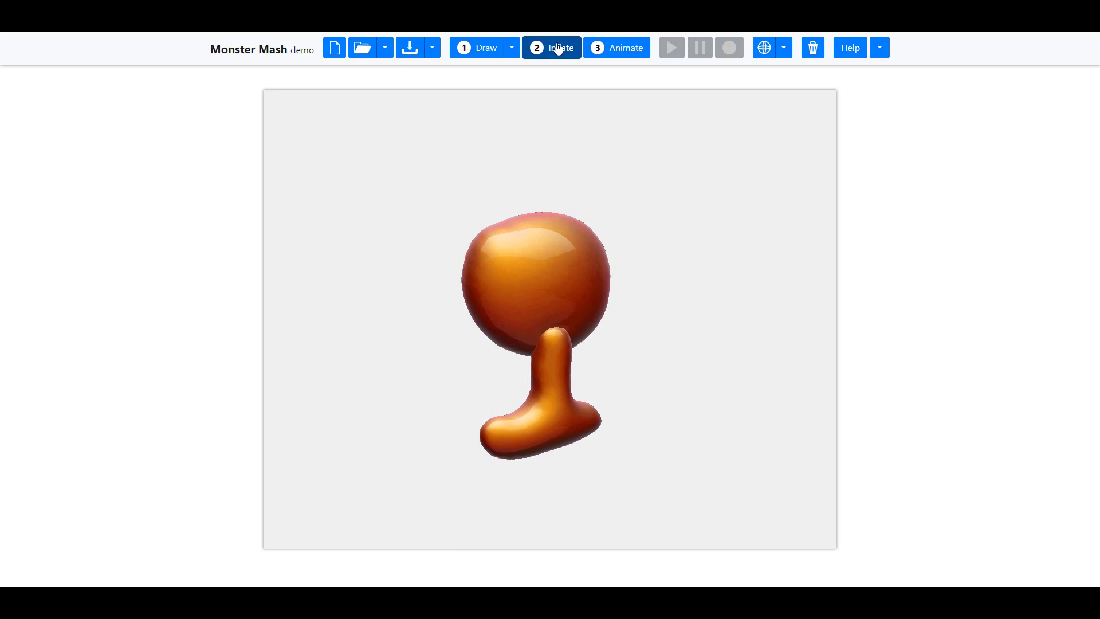
pyautogui.moveTo(497, 357)
pyautogui.mouseDown(button='middle')
pyautogui.moveTo(553, 363)
pyautogui.moveTo(609, 352)
pyautogui.moveTo(472, 376)
pyautogui.moveTo(506, 347)
pyautogui.mouseUp(button='middle')
pyautogui.click(485, 50)
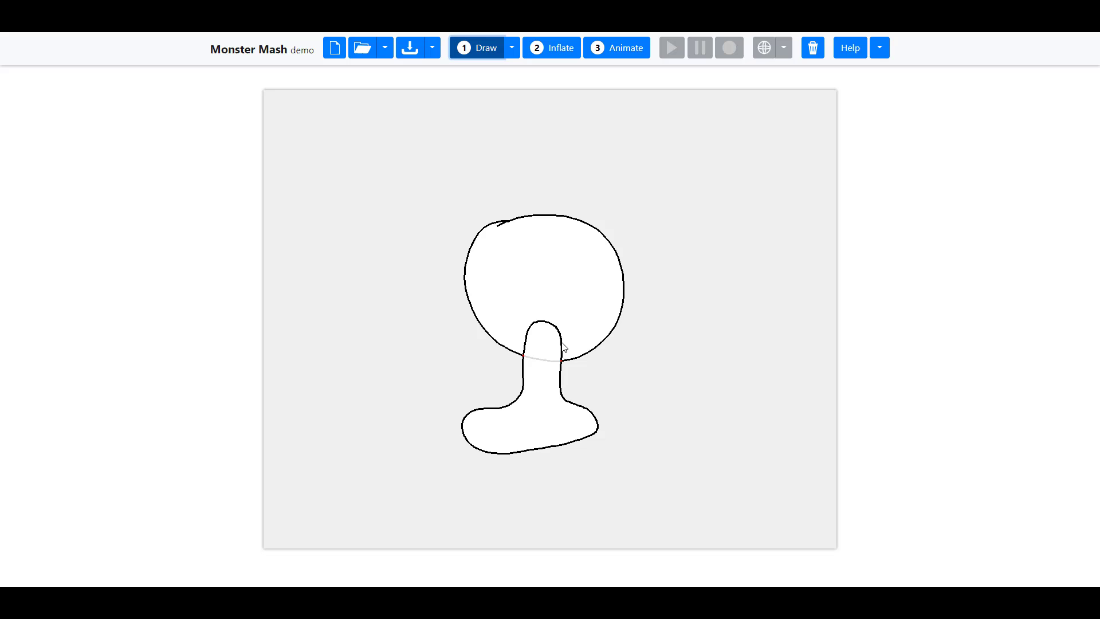
# Select the leg outline, inflate and turn the model, then return to the sketch
pyautogui.click(564, 349)
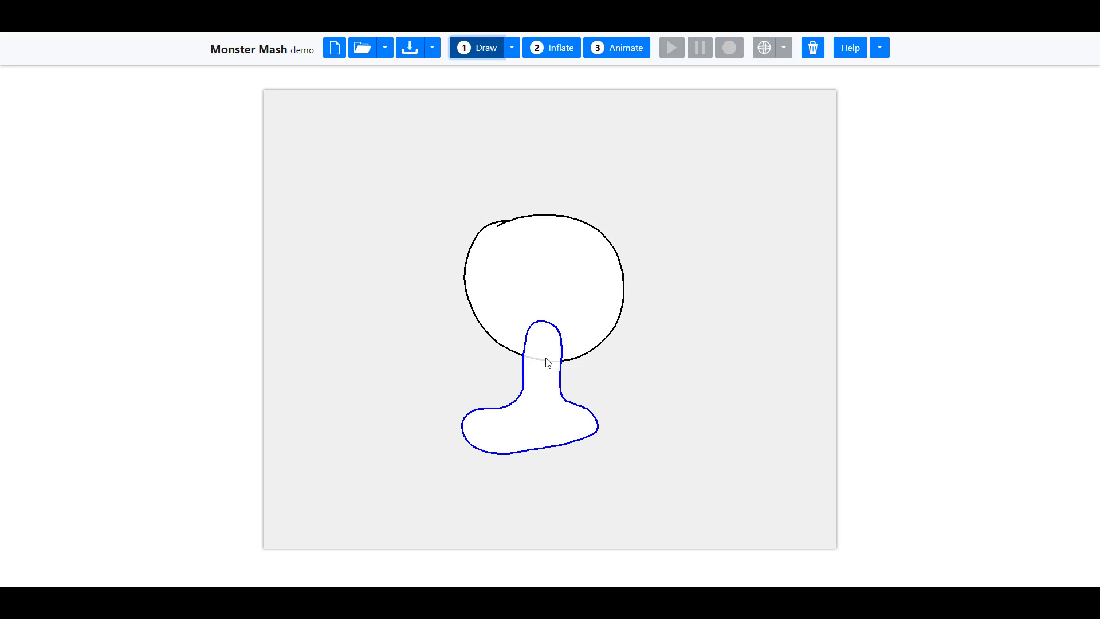
pyautogui.click(551, 48)
pyautogui.moveTo(700, 343); pyautogui.dragTo(652, 374)
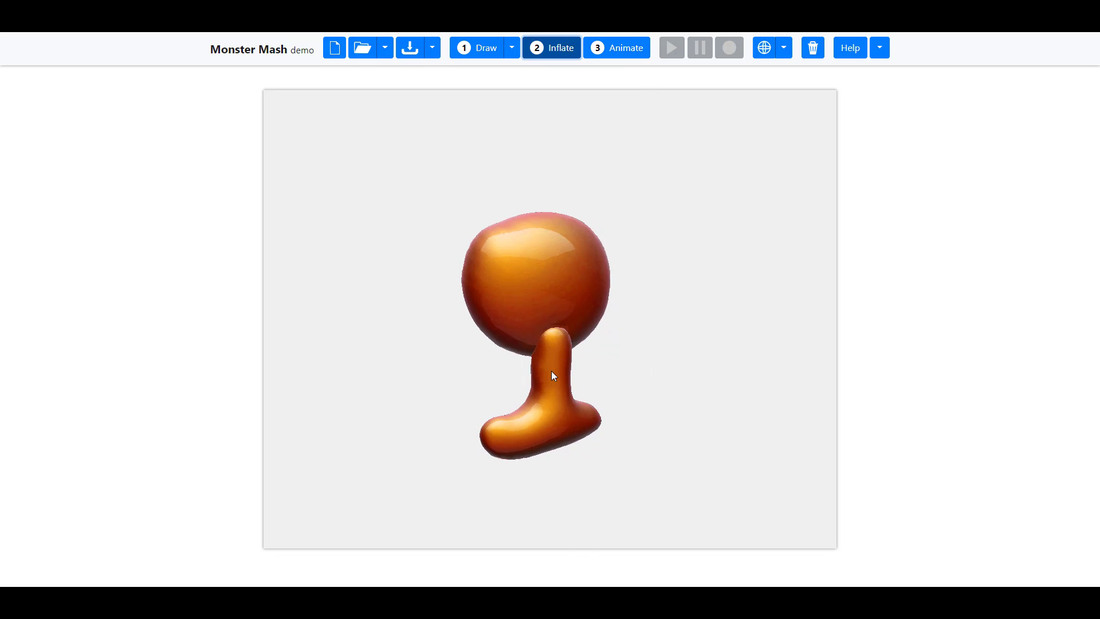
pyautogui.click(490, 48)
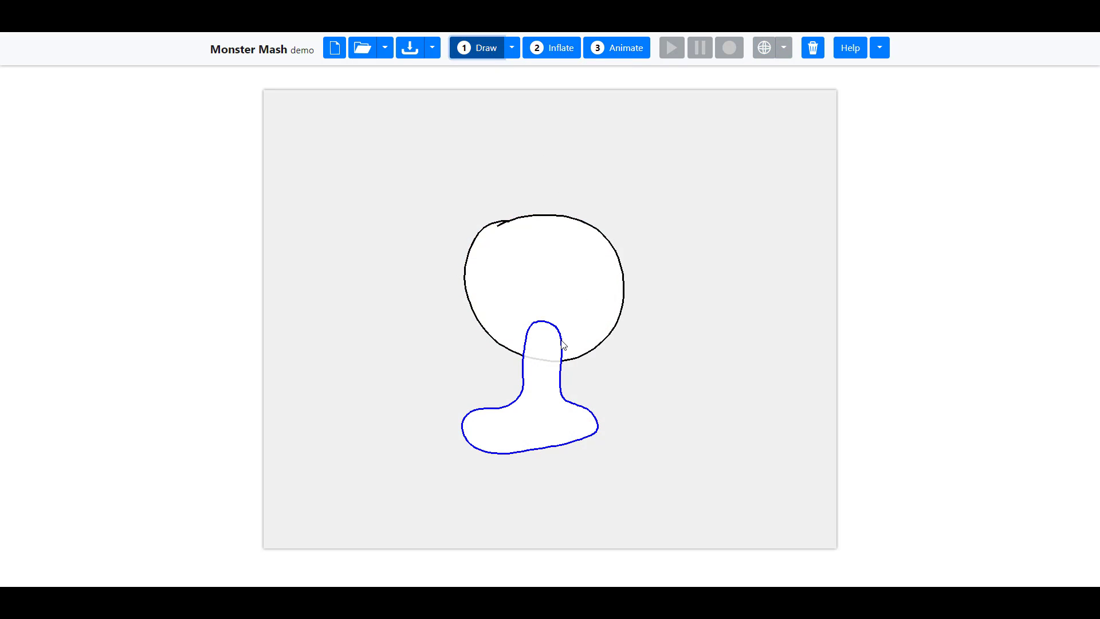
# Mark the leg for mirroring, inflate again, and orbit to see both legs
pyautogui.click(562, 343)
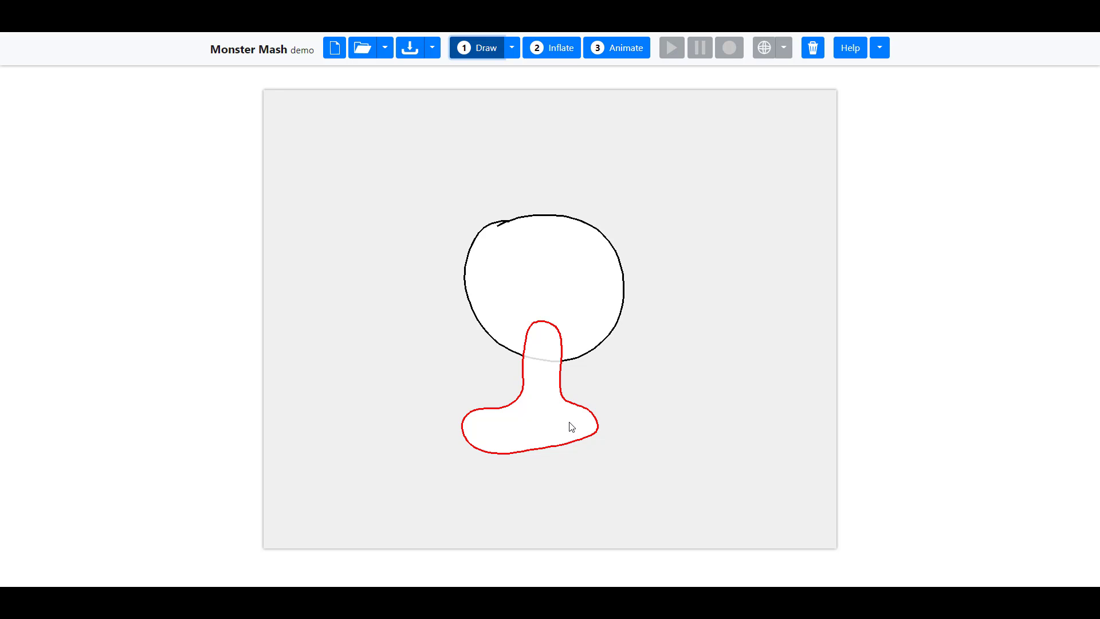
pyautogui.click(560, 49)
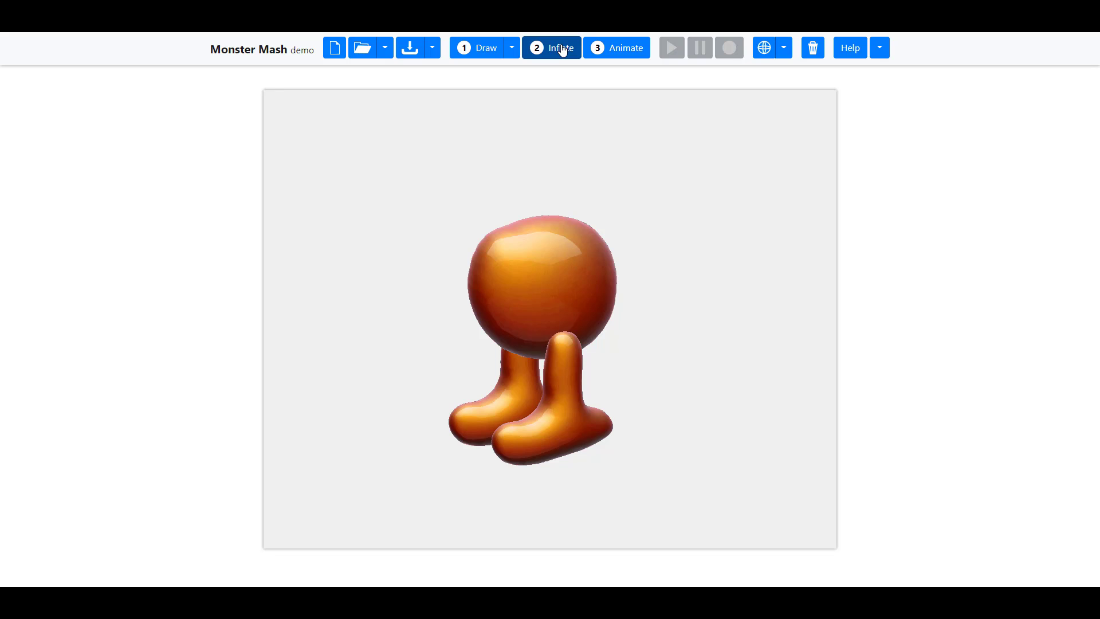
pyautogui.moveTo(542, 321); pyautogui.dragTo(643, 339, button='middle')
pyautogui.click(488, 49)
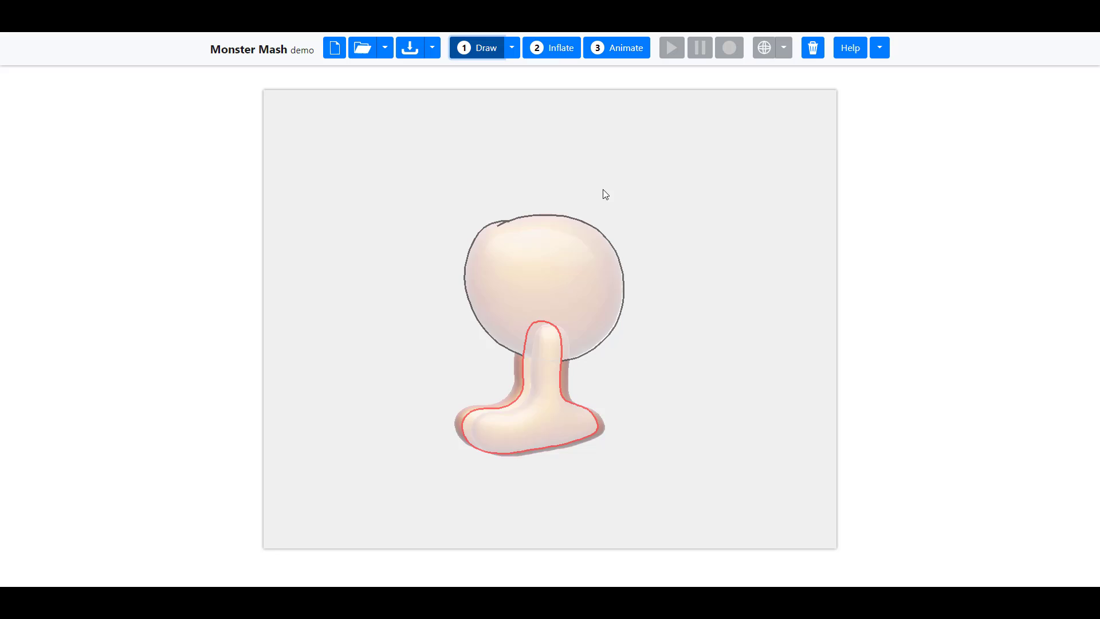
pyautogui.moveTo(659, 305)
pyautogui.mouseDown()
pyautogui.moveTo(616, 303)
pyautogui.moveTo(623, 274)
pyautogui.mouseUp()
pyautogui.click(635, 273)
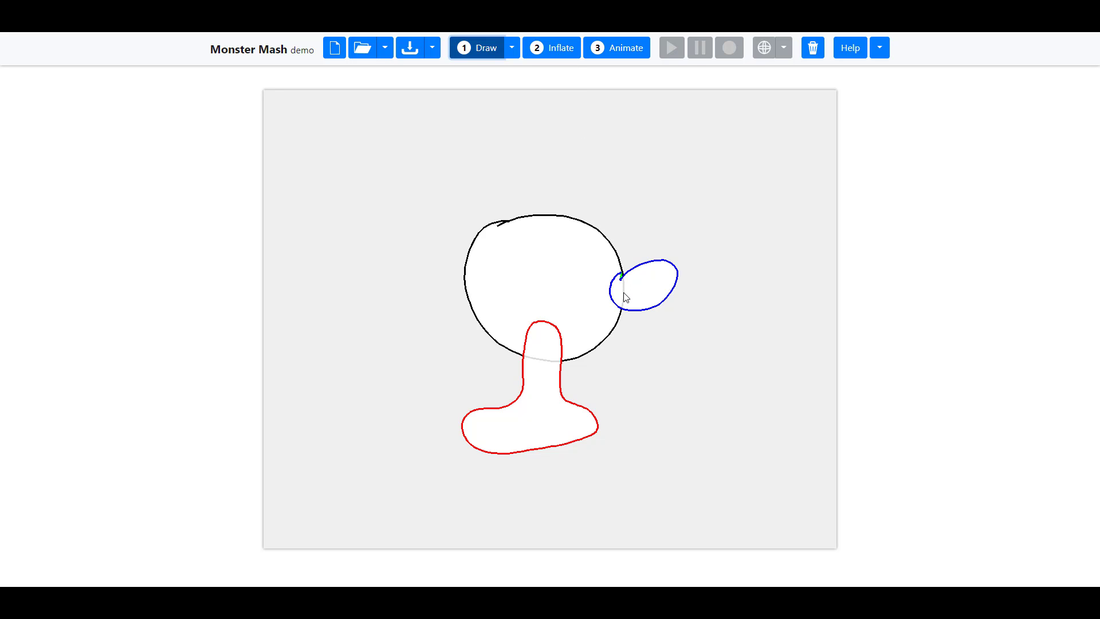
pyautogui.click(549, 47)
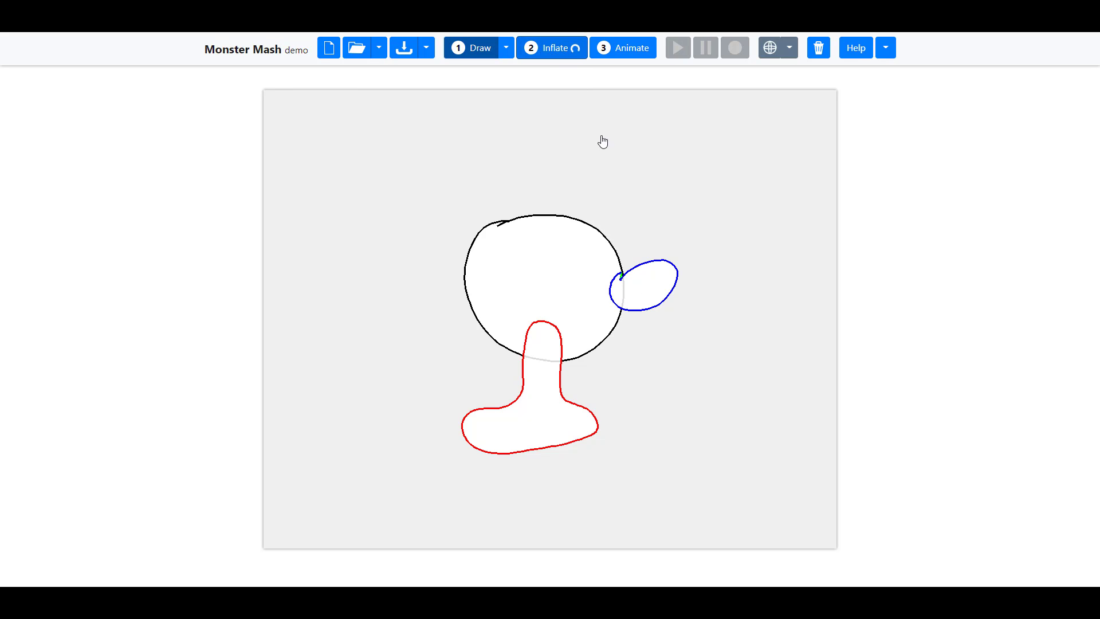
pyautogui.moveTo(719, 276)
pyautogui.mouseDown(button='middle')
pyautogui.moveTo(712, 302)
pyautogui.moveTo(663, 339)
pyautogui.moveTo(644, 287)
pyautogui.moveTo(665, 333)
pyautogui.moveTo(659, 292)
pyautogui.mouseUp(button='middle')
pyautogui.press('1')
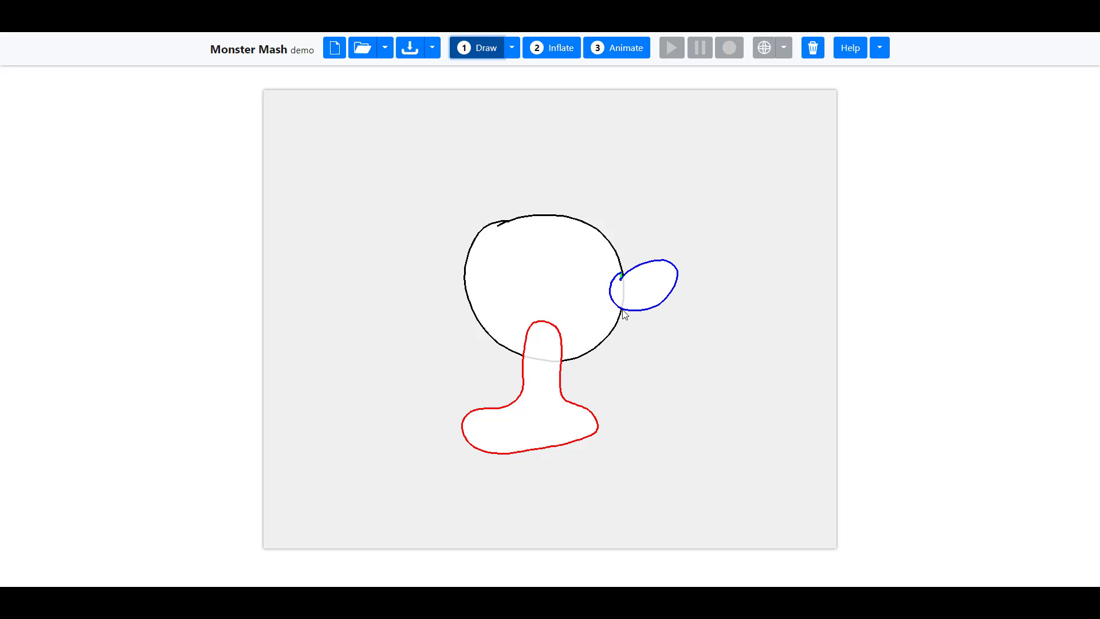
pyautogui.press('Delete')
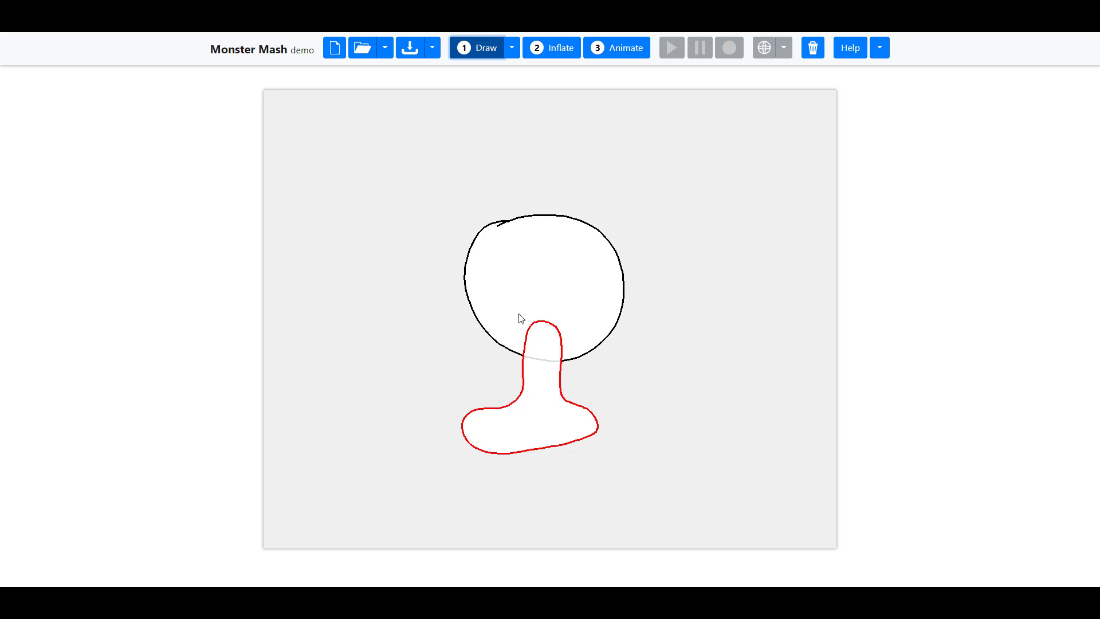
# Re-inflate the head and leg, then pin the neck top and leg base in Animate mode
pyautogui.click(570, 50)
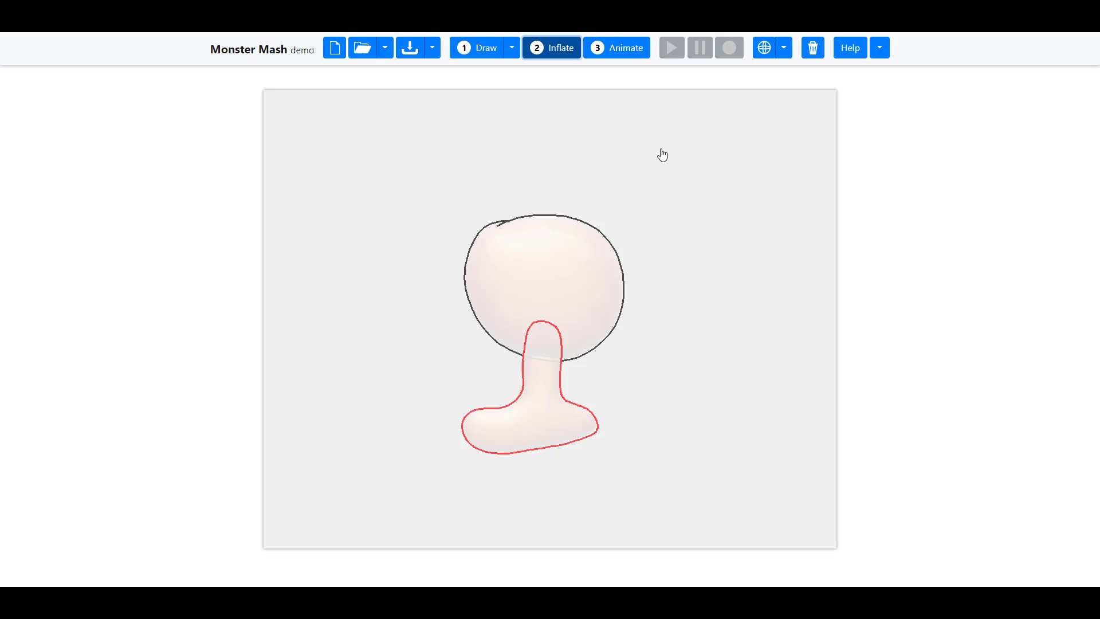
pyautogui.click(616, 48)
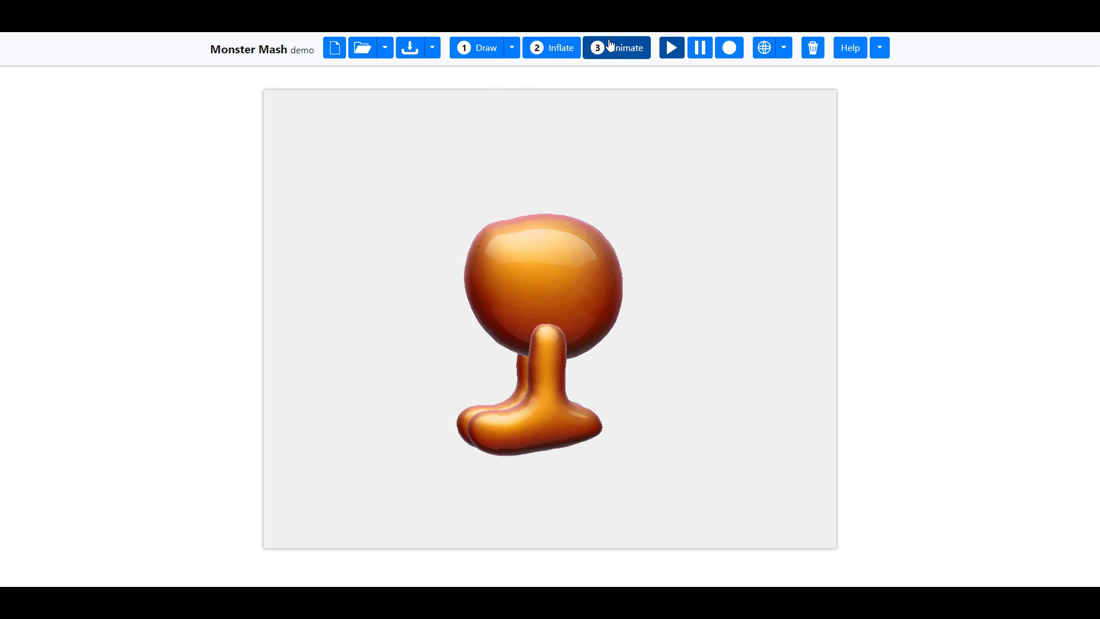
pyautogui.click(542, 335)
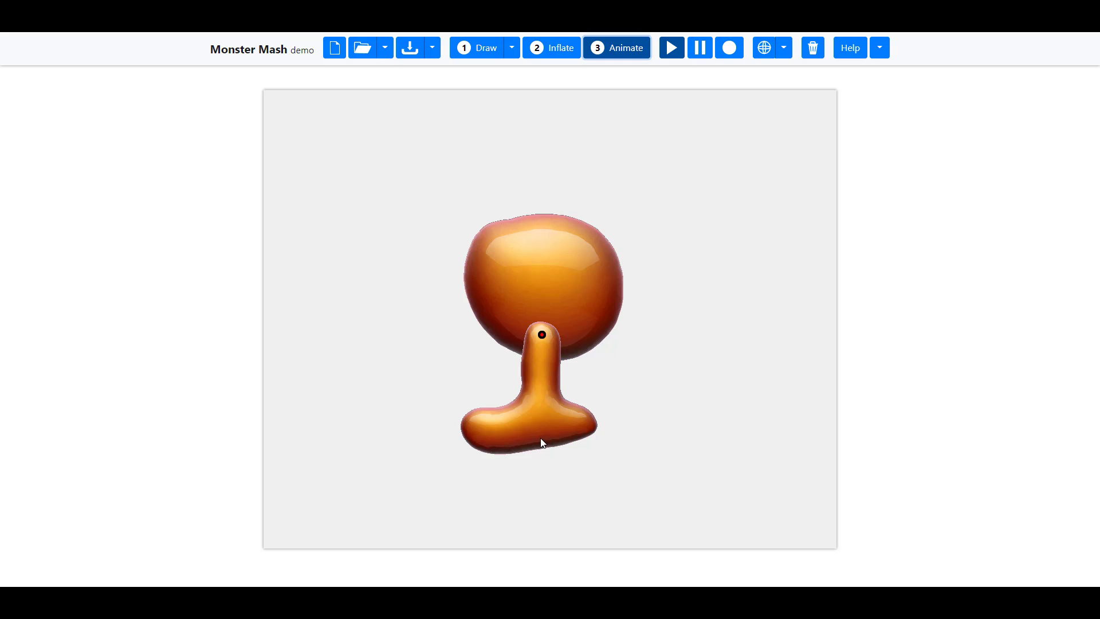
pyautogui.click(539, 409)
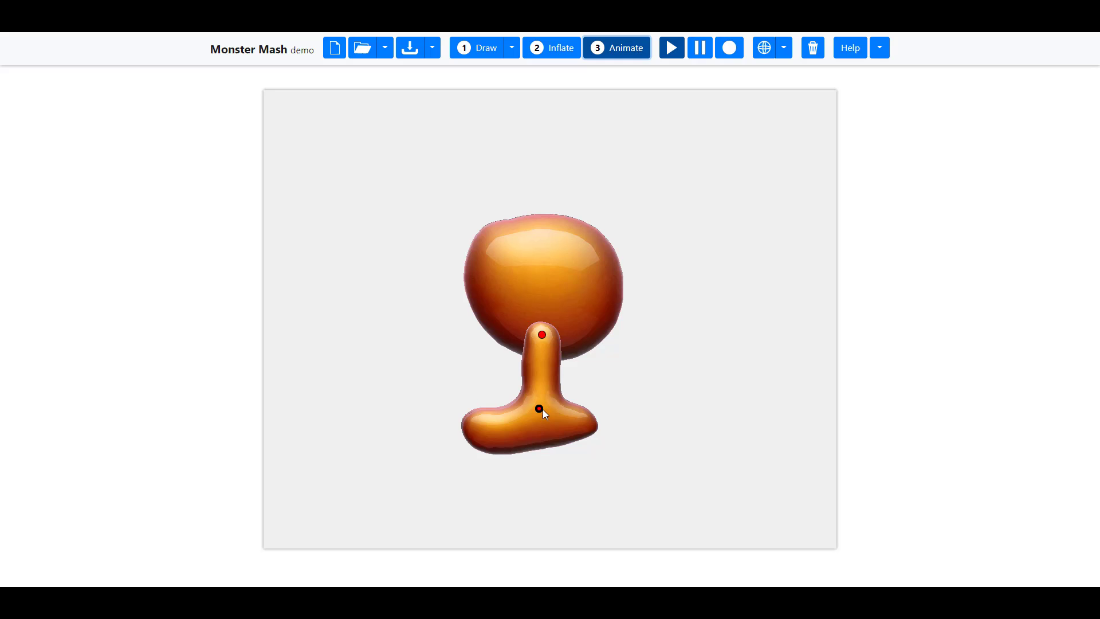
# Pin the mid-leg, bend the foot by dragging the lower pin, and pin the foot tip
pyautogui.click(535, 368)
pyautogui.moveTo(540, 409); pyautogui.dragTo(478, 426)
pyautogui.click(481, 396)
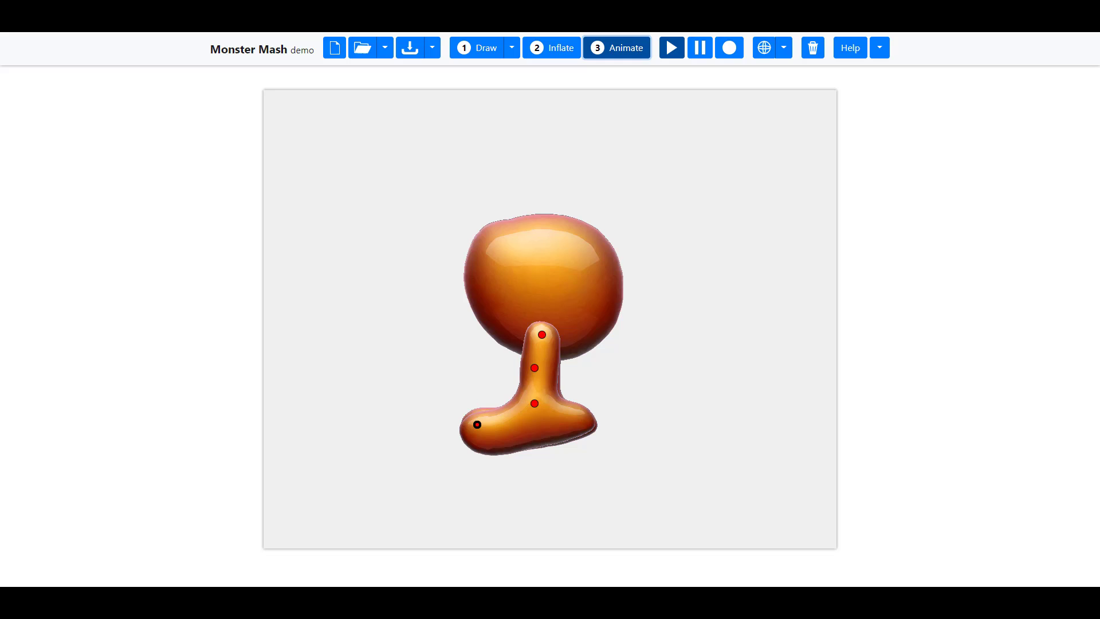
# Orbit around the pinned monster from front and sides, then clear the canvas with N
pyautogui.moveTo(448, 394); pyautogui.dragTo(566, 376, button='middle')
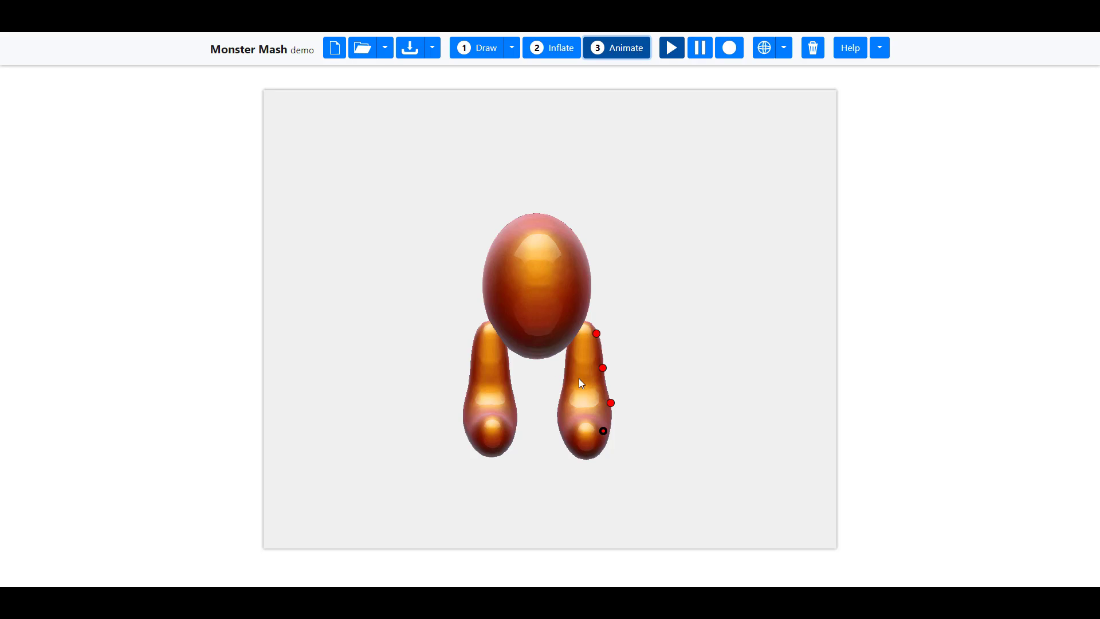
pyautogui.moveTo(634, 344); pyautogui.dragTo(541, 324, button='middle')
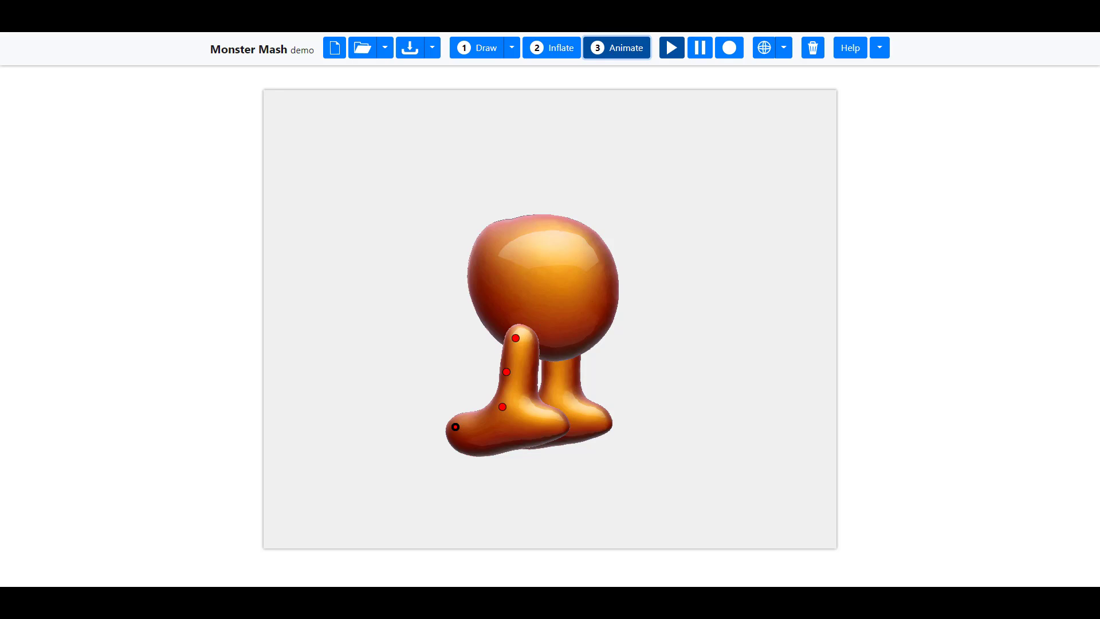
pyautogui.moveTo(604, 393); pyautogui.dragTo(624, 383, button='middle')
pyautogui.moveTo(554, 348); pyautogui.dragTo(564, 361, button='middle')
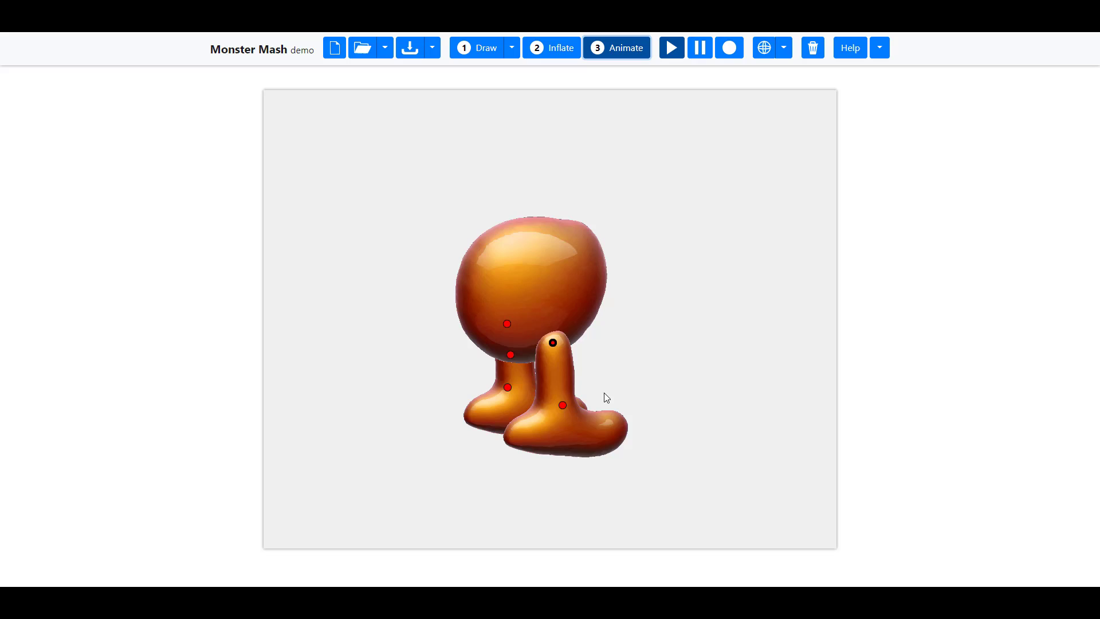
pyautogui.moveTo(604, 395); pyautogui.dragTo(535, 411, button='middle')
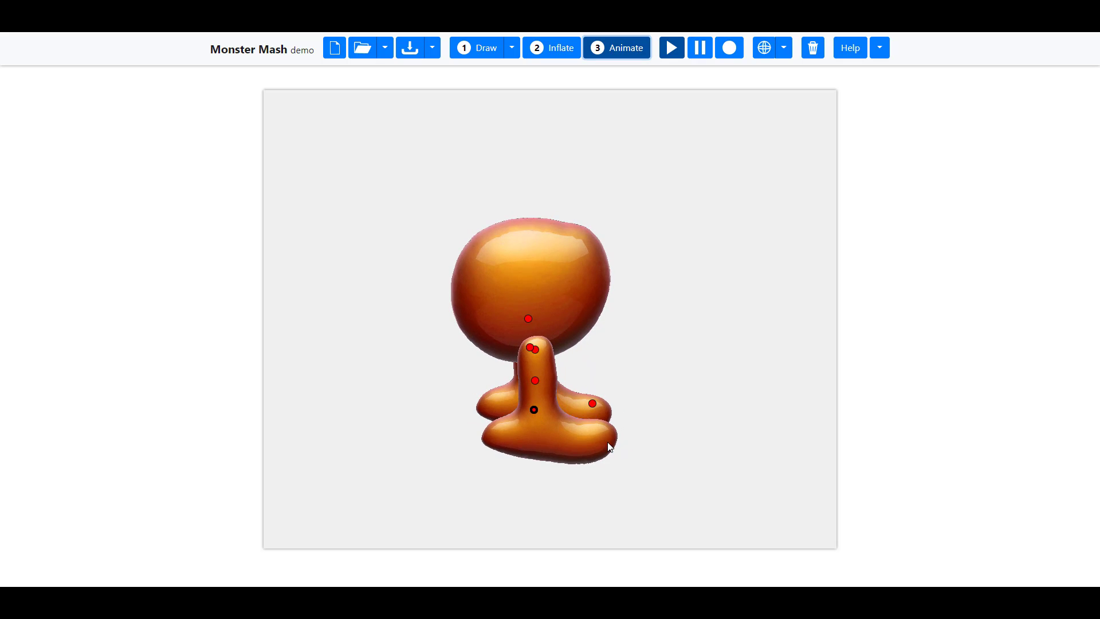
pyautogui.press('n')
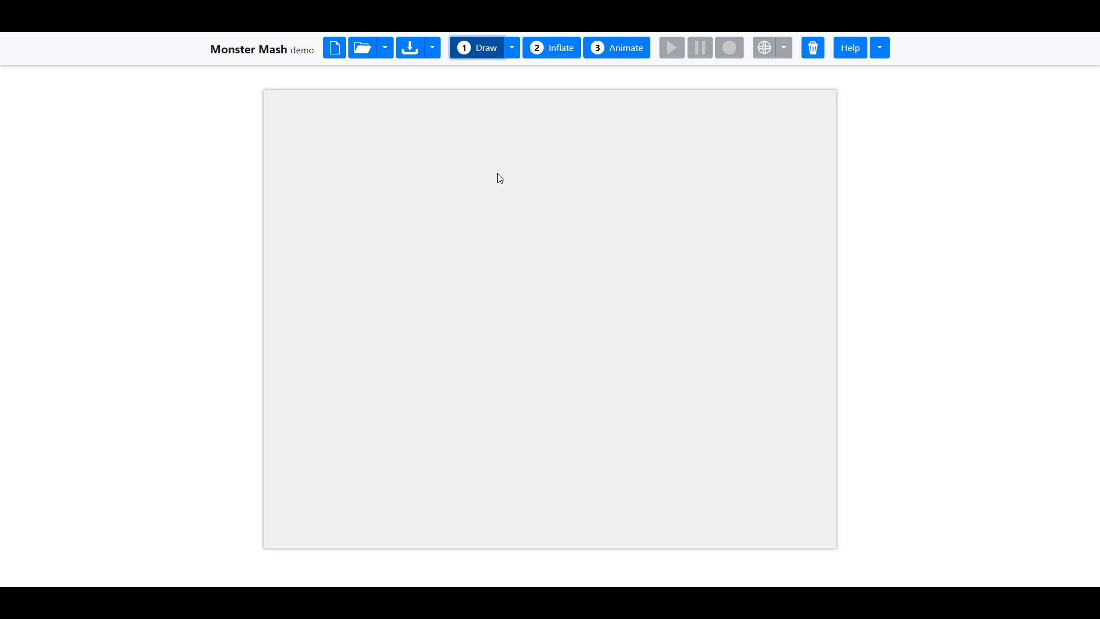
# Sketch a closed oval head with a long curving leg below it
pyautogui.moveTo(503, 177); pyautogui.dragTo(556, 318)
pyautogui.moveTo(500, 165); pyautogui.dragTo(479, 187)
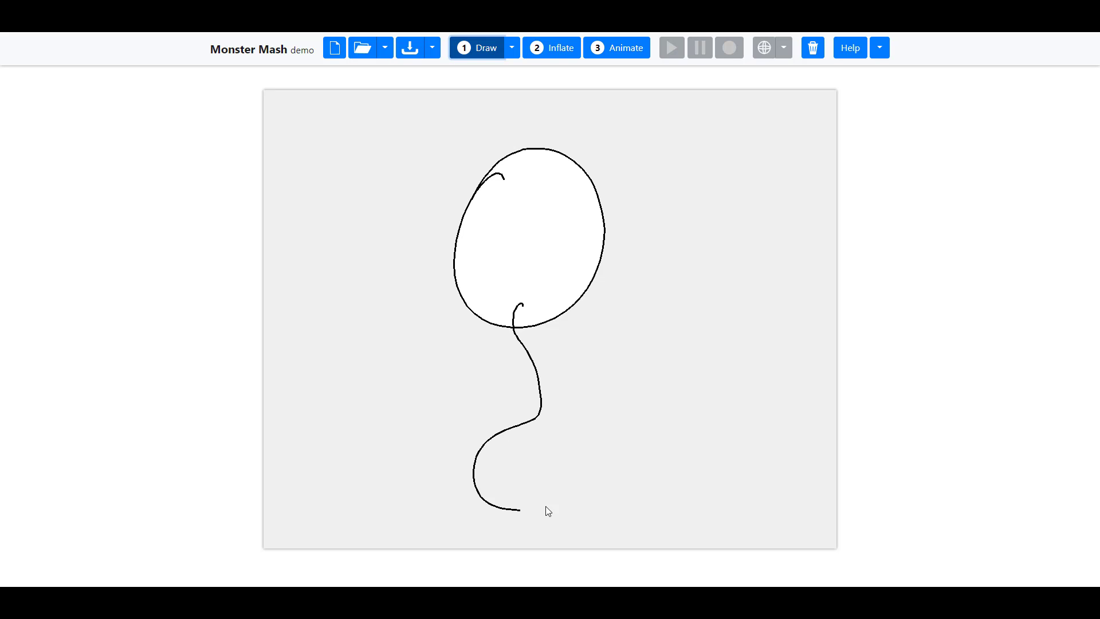
pyautogui.moveTo(555, 319); pyautogui.dragTo(523, 304)
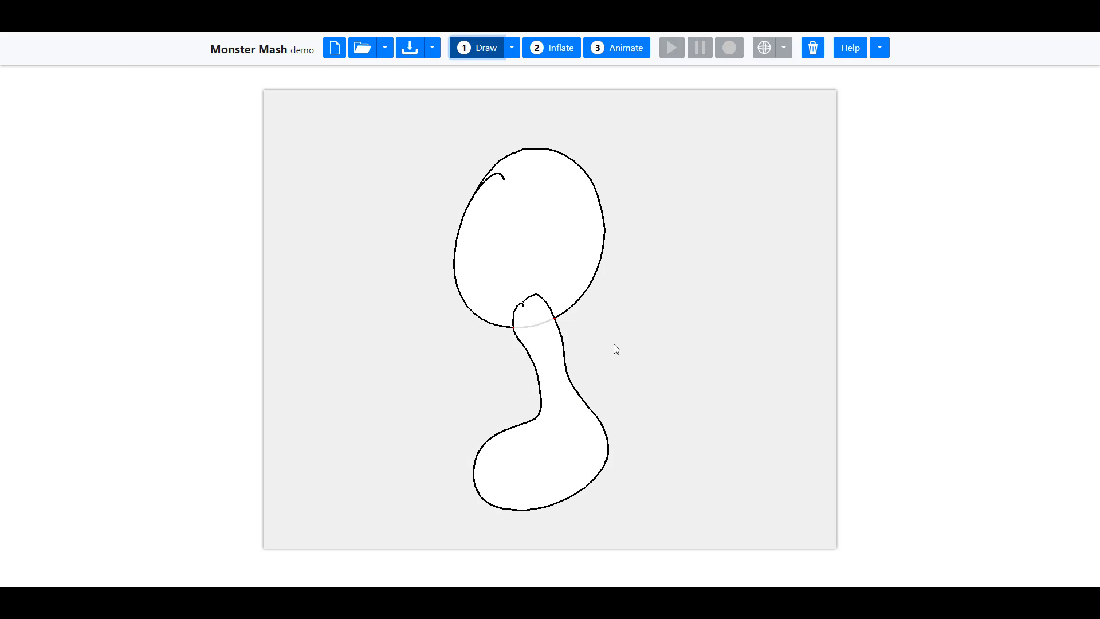
# Select the leg outline and inflate the sketch into a 3D model
pyautogui.middleClick(687, 353)
pyautogui.middleClick(557, 361)
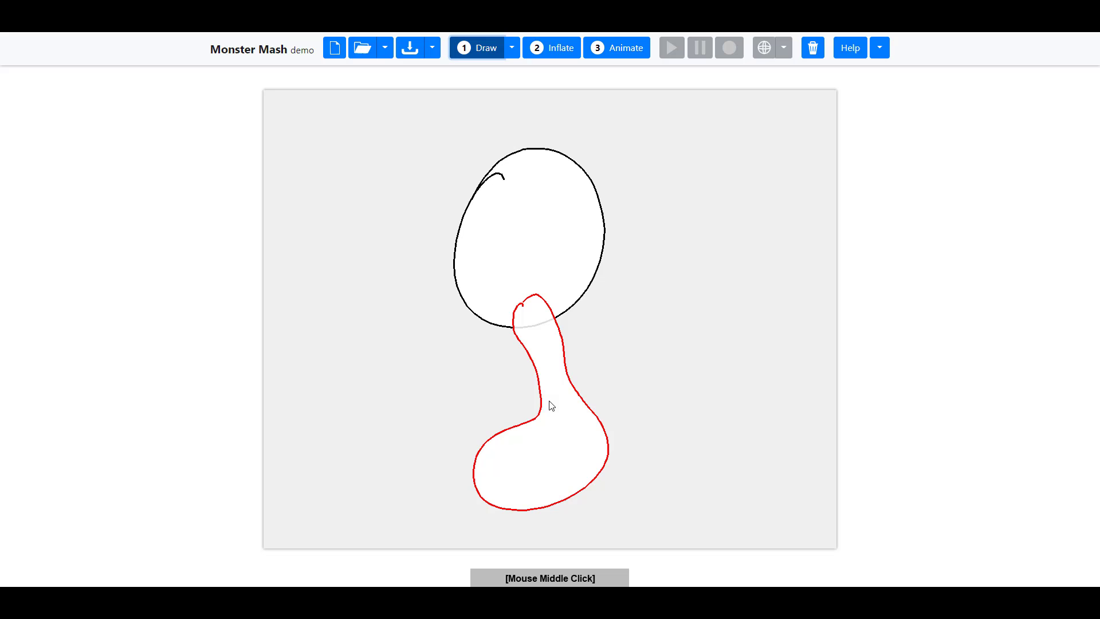
pyautogui.click(551, 50)
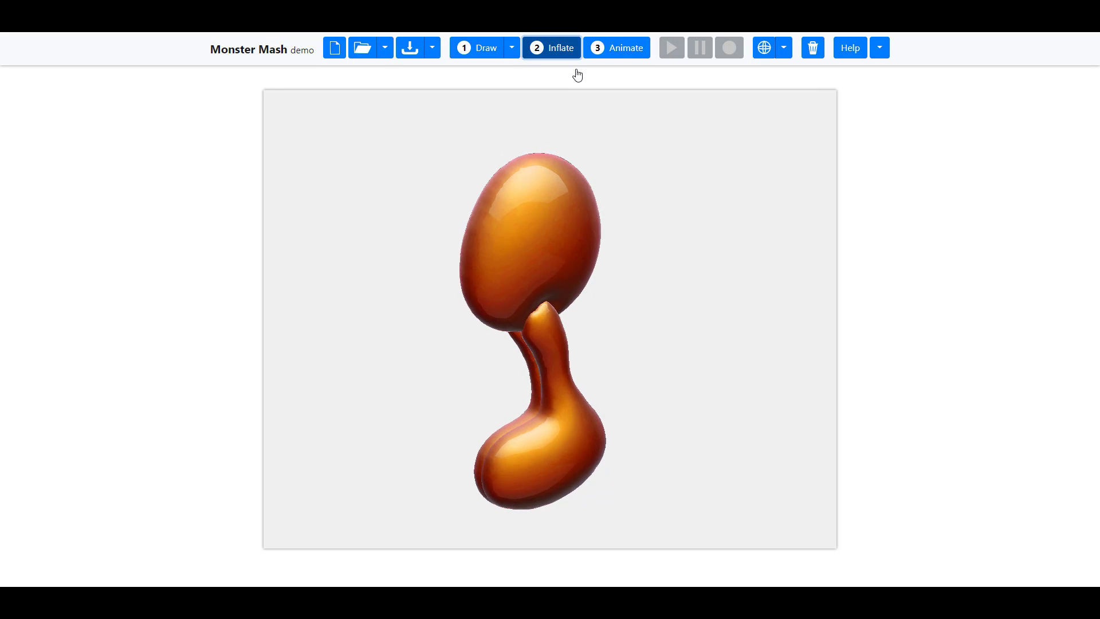
# In Animate mode, place control points on the neck tip, neck, leg and body
pyautogui.click(622, 50)
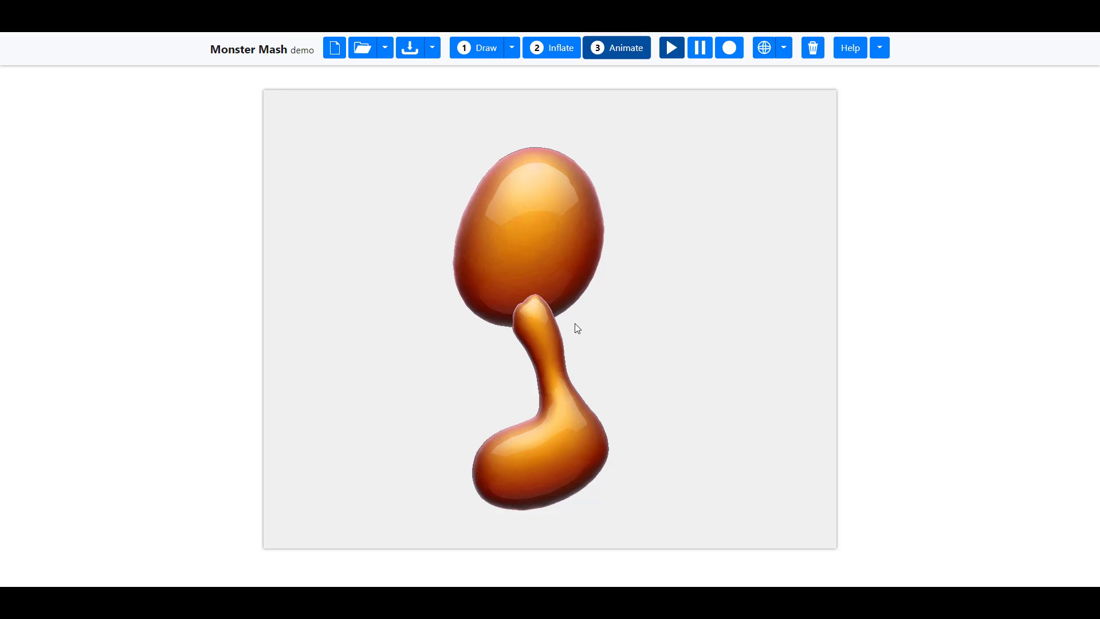
pyautogui.click(530, 309)
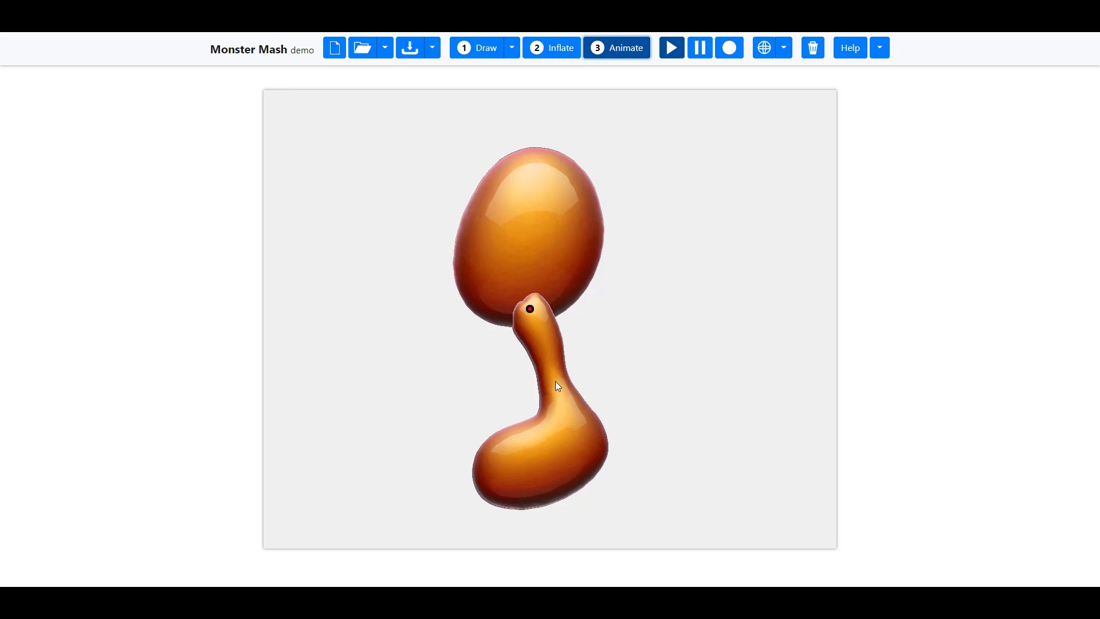
pyautogui.middleClick(601, 424)
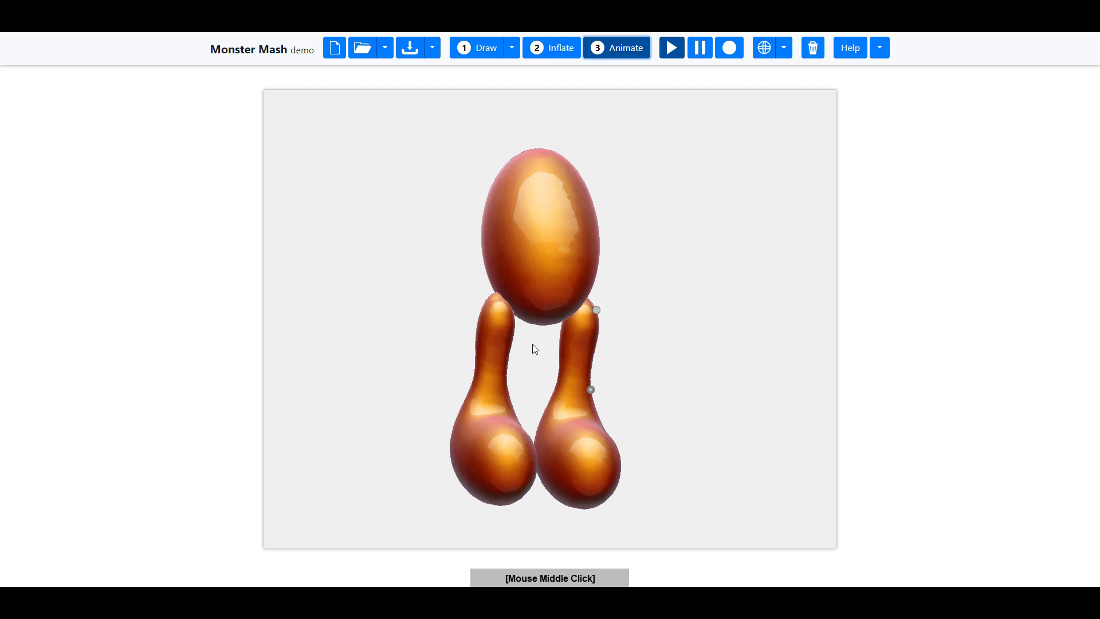
pyautogui.click(533, 324)
pyautogui.click(545, 374)
pyautogui.click(520, 315)
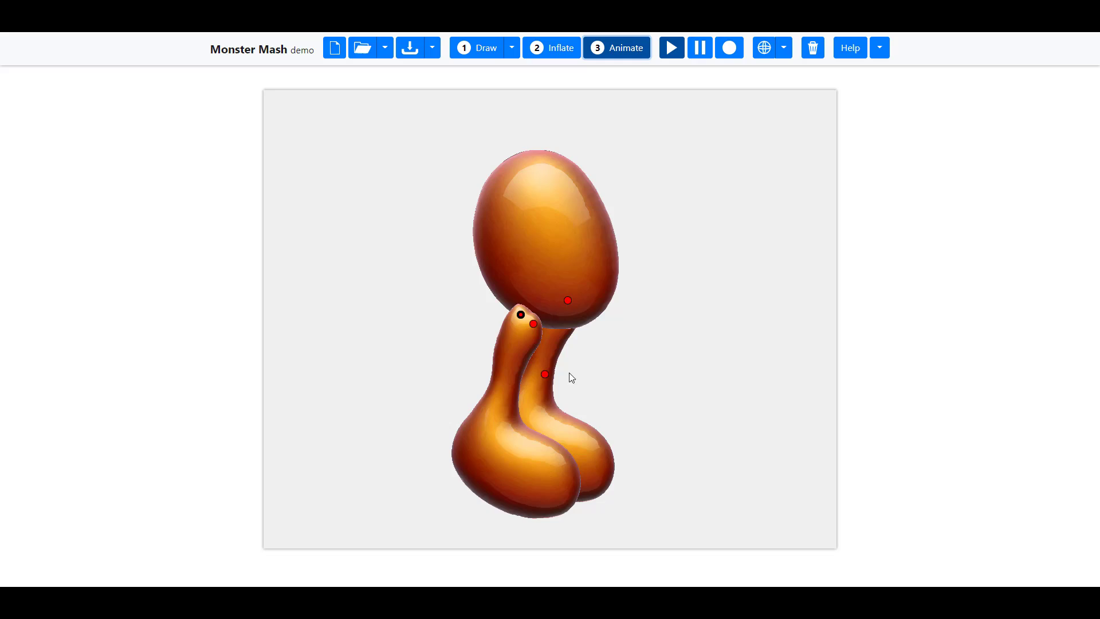
pyautogui.middleClick(539, 374)
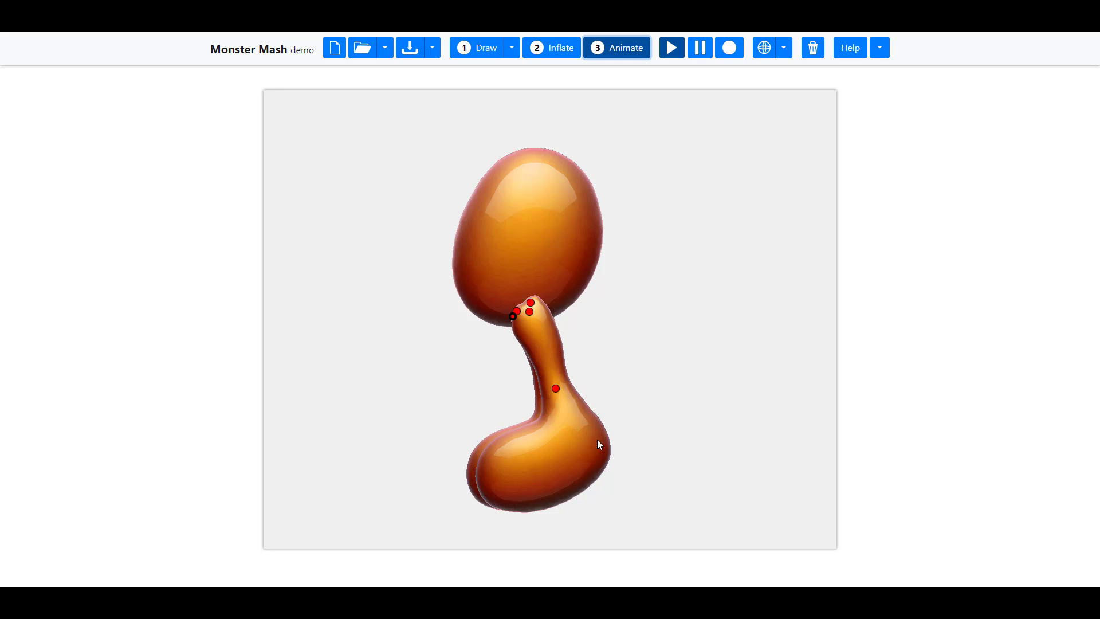
# Try a lower-leg pin, delete it, and orbit to a side view with legs overlapping
pyautogui.moveTo(567, 452)
pyautogui.mouseDown()
pyautogui.moveTo(682, 393)
pyautogui.moveTo(571, 444)
pyautogui.mouseUp()
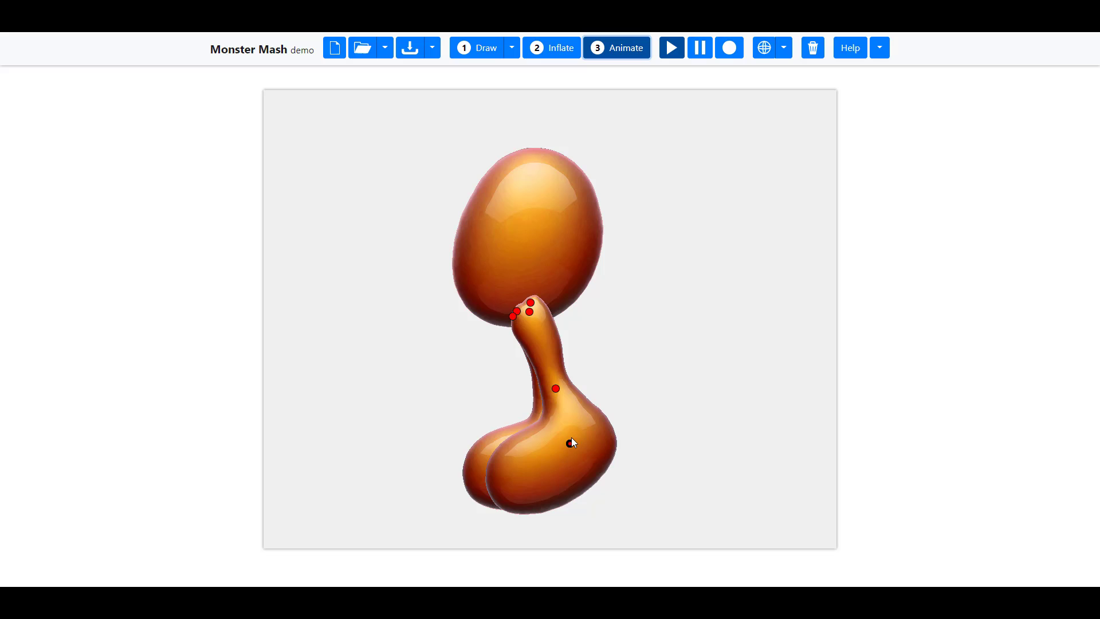
pyautogui.press('Delete')
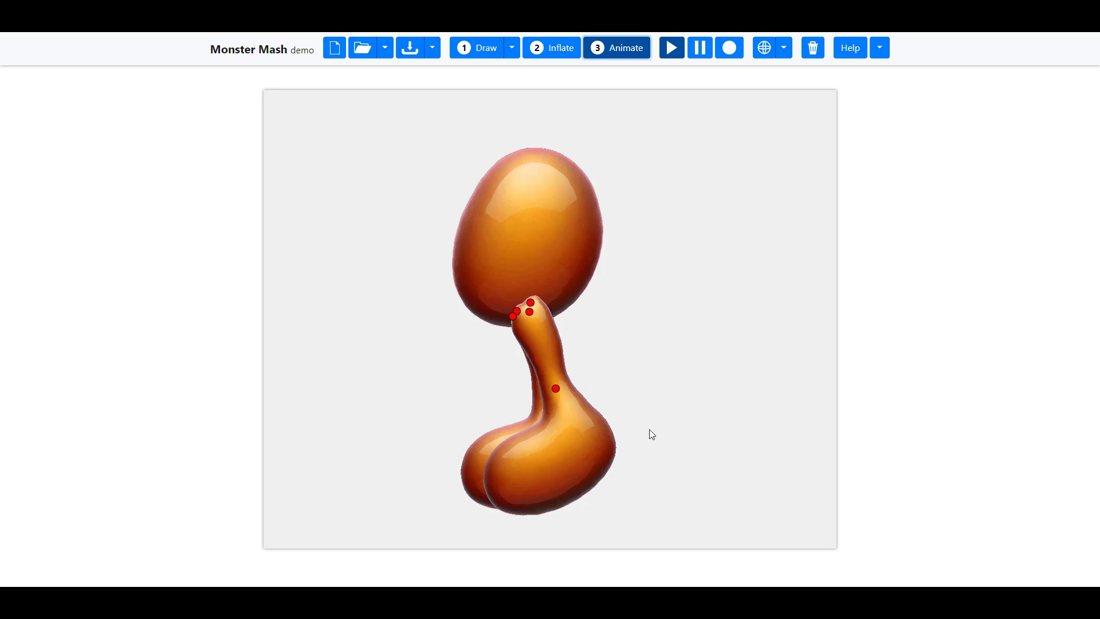
pyautogui.moveTo(641, 437); pyautogui.dragTo(547, 473, button='middle')
pyautogui.moveTo(638, 429); pyautogui.dragTo(622, 432, button='middle')
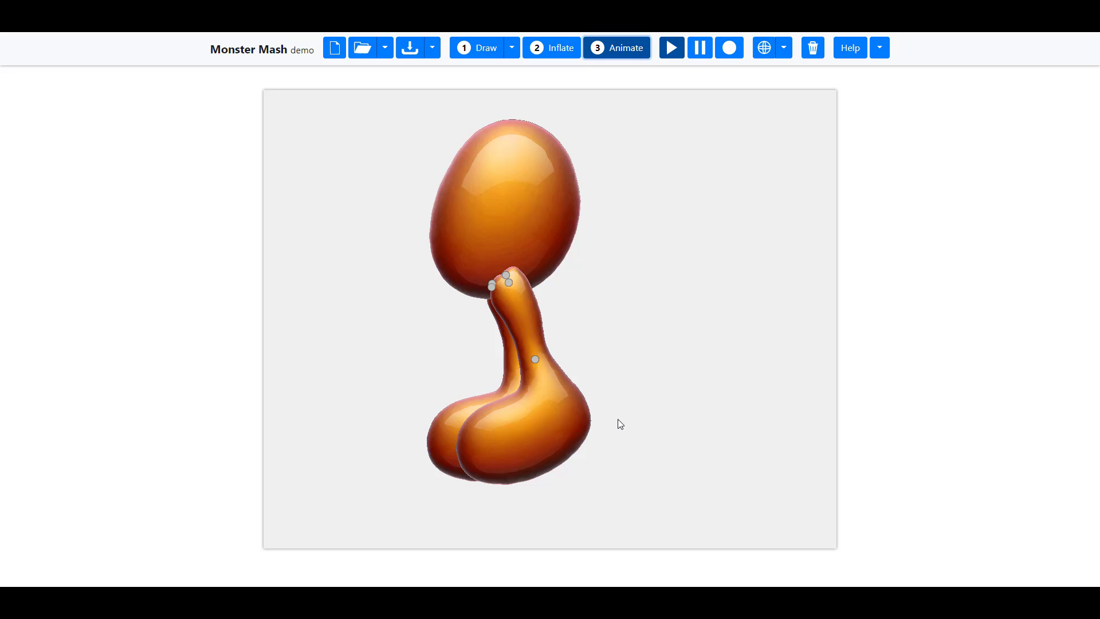
# Record the leg control point swinging out and back, then pause the loop
pyautogui.click(730, 47)
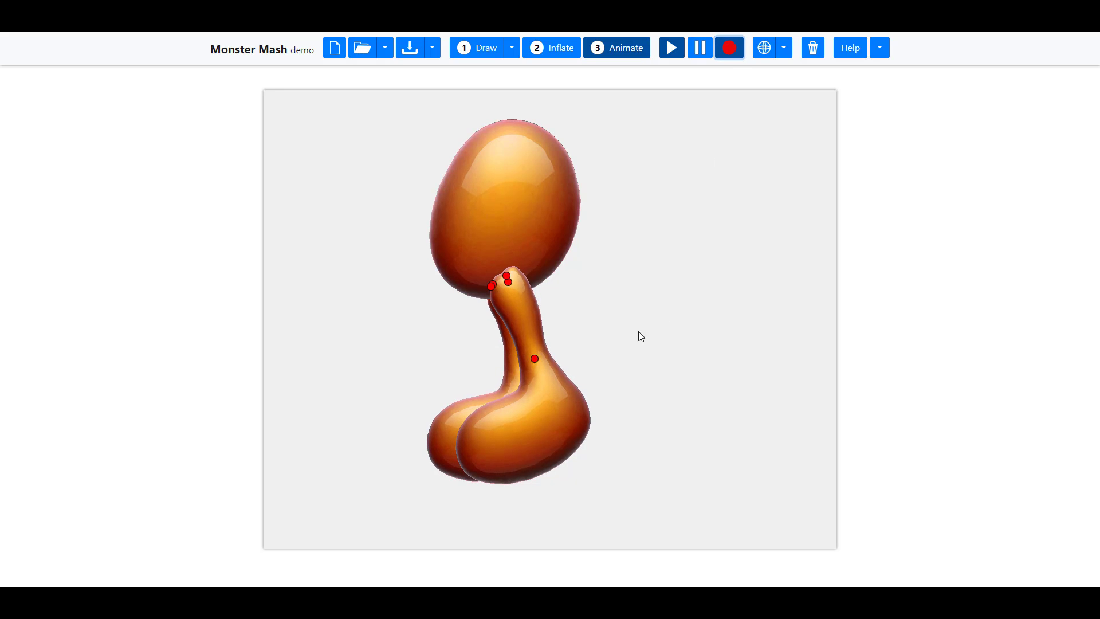
pyautogui.moveTo(531, 435)
pyautogui.mouseDown()
pyautogui.moveTo(592, 426)
pyautogui.moveTo(672, 377)
pyautogui.moveTo(601, 428)
pyautogui.moveTo(511, 456)
pyautogui.moveTo(480, 453)
pyautogui.mouseUp()
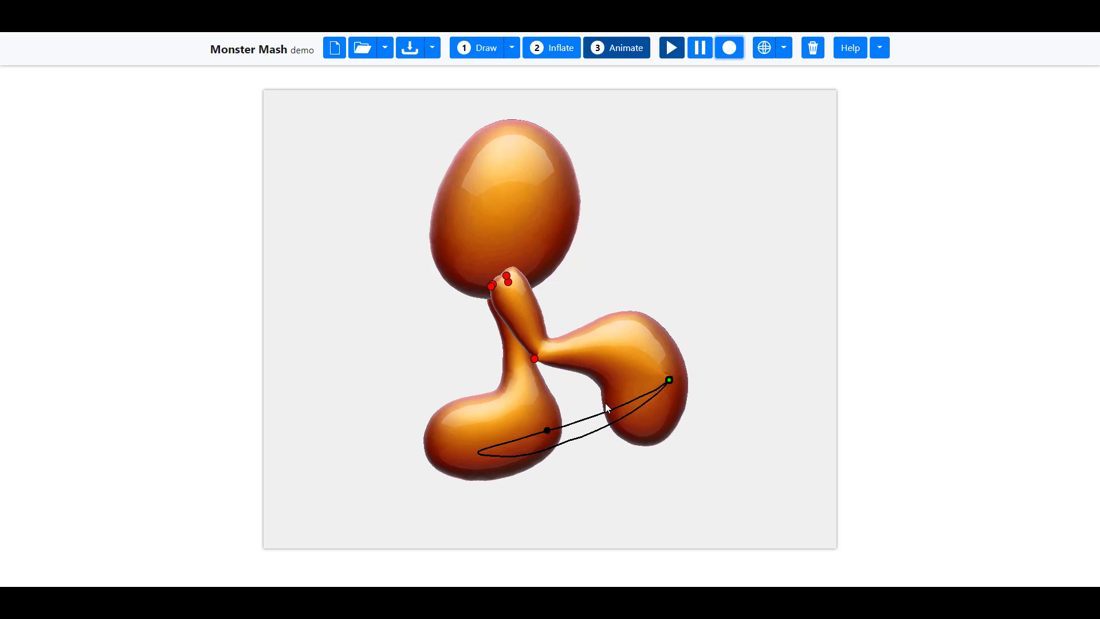
pyautogui.click(703, 48)
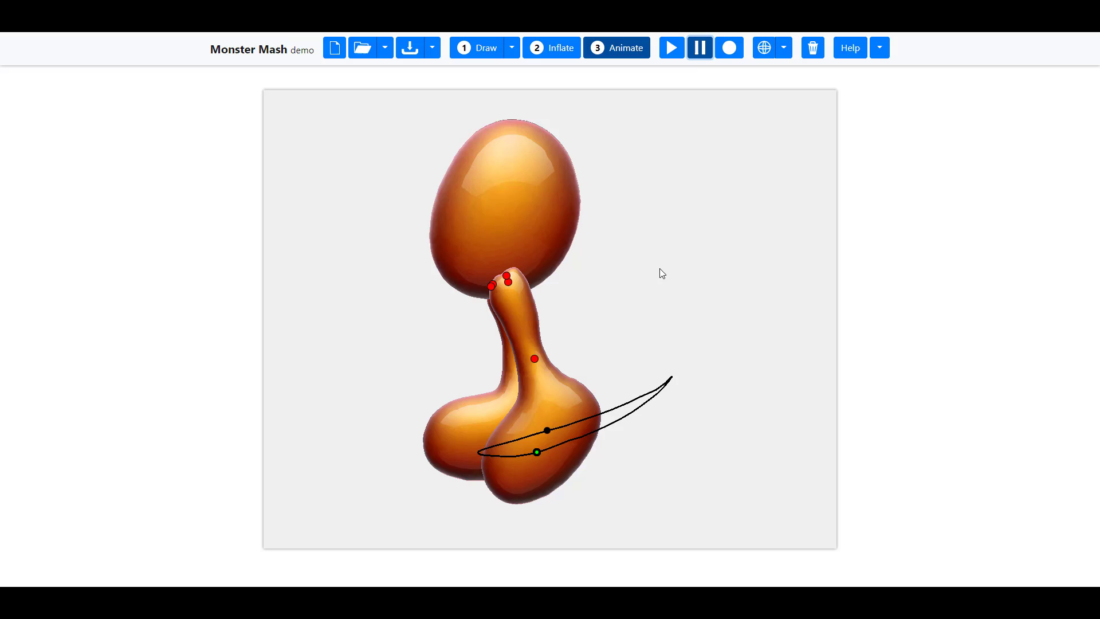
# Delete the leg's animated control point and orbit to face the legs from the front
pyautogui.click(548, 453)
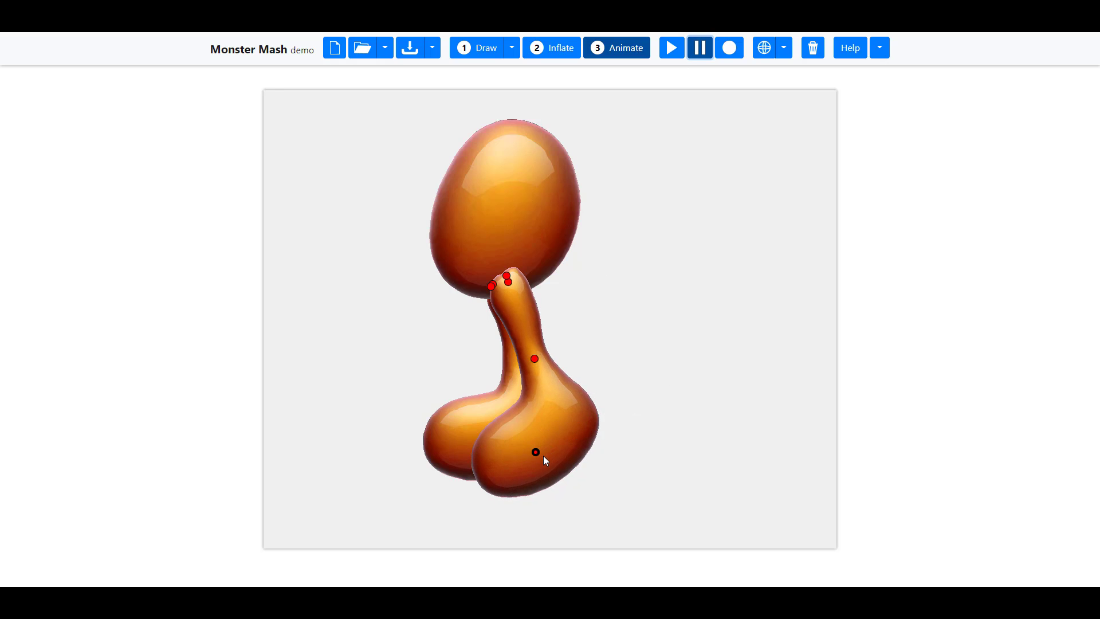
pyautogui.press('Delete')
pyautogui.moveTo(620, 449); pyautogui.dragTo(536, 420, button='middle')
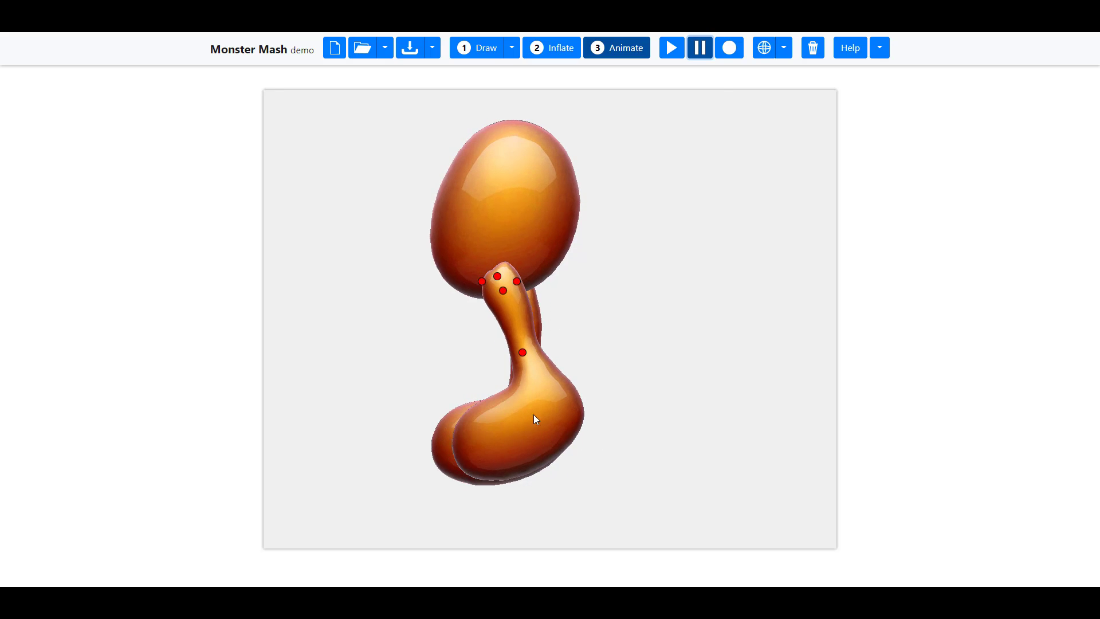
# Record the foot control point swinging left and right, then play and pause it
pyautogui.click(729, 53)
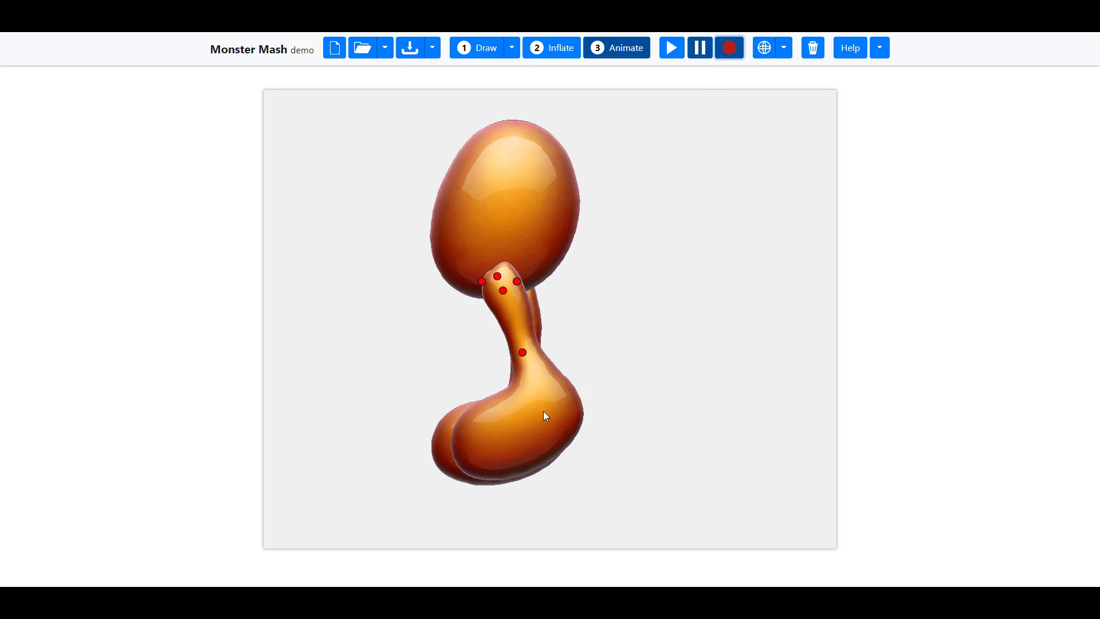
pyautogui.moveTo(543, 411)
pyautogui.mouseDown()
pyautogui.moveTo(381, 438)
pyautogui.moveTo(338, 425)
pyautogui.moveTo(620, 434)
pyautogui.mouseUp()
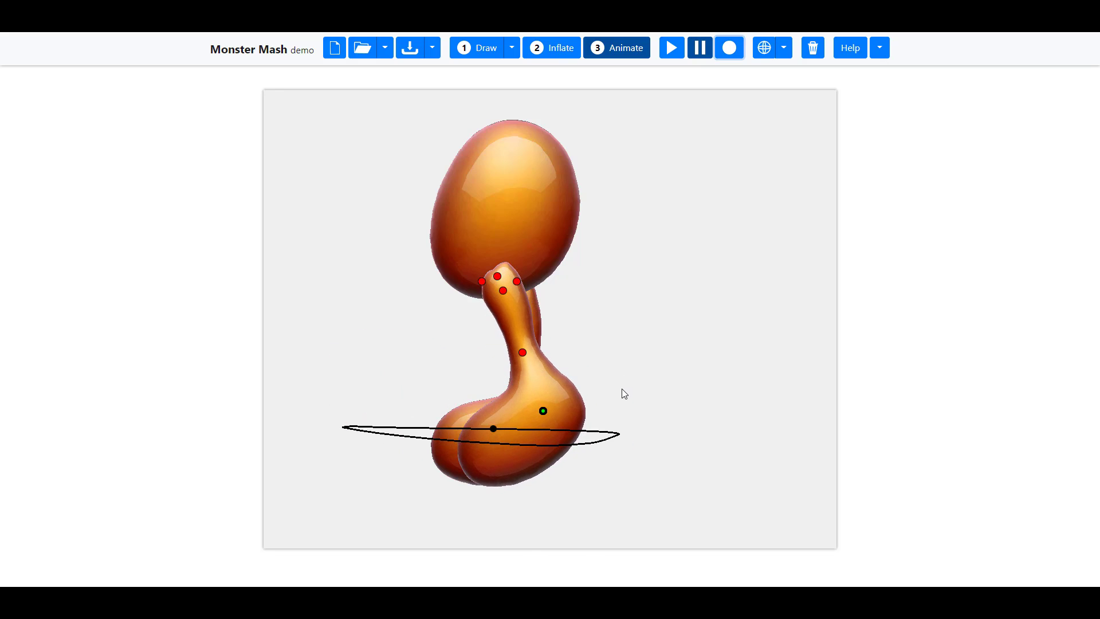
pyautogui.click(674, 54)
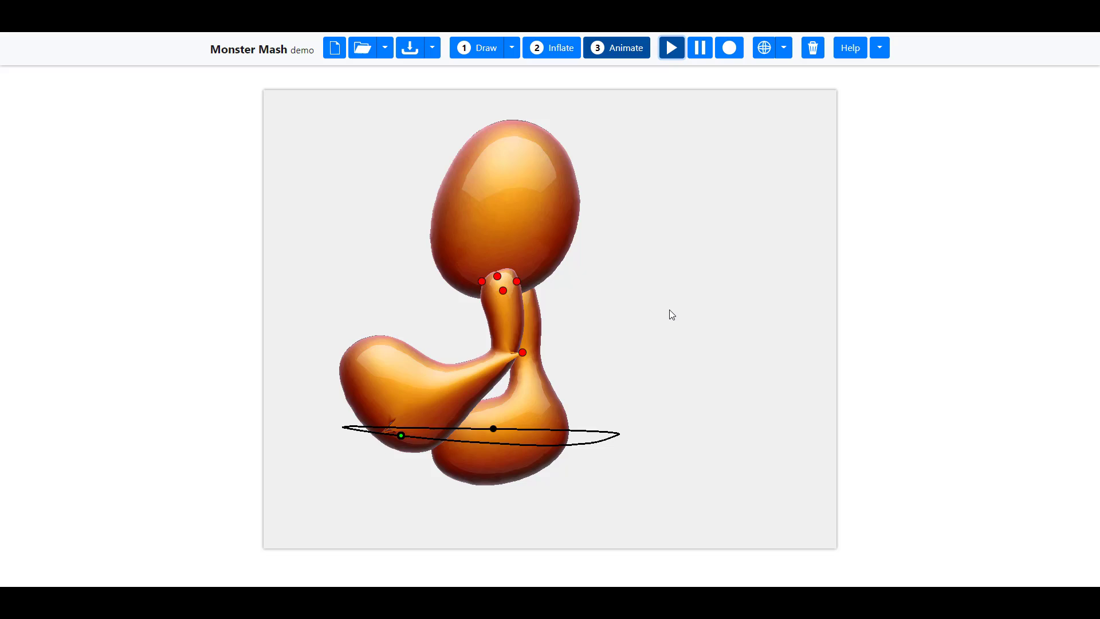
pyautogui.click(699, 47)
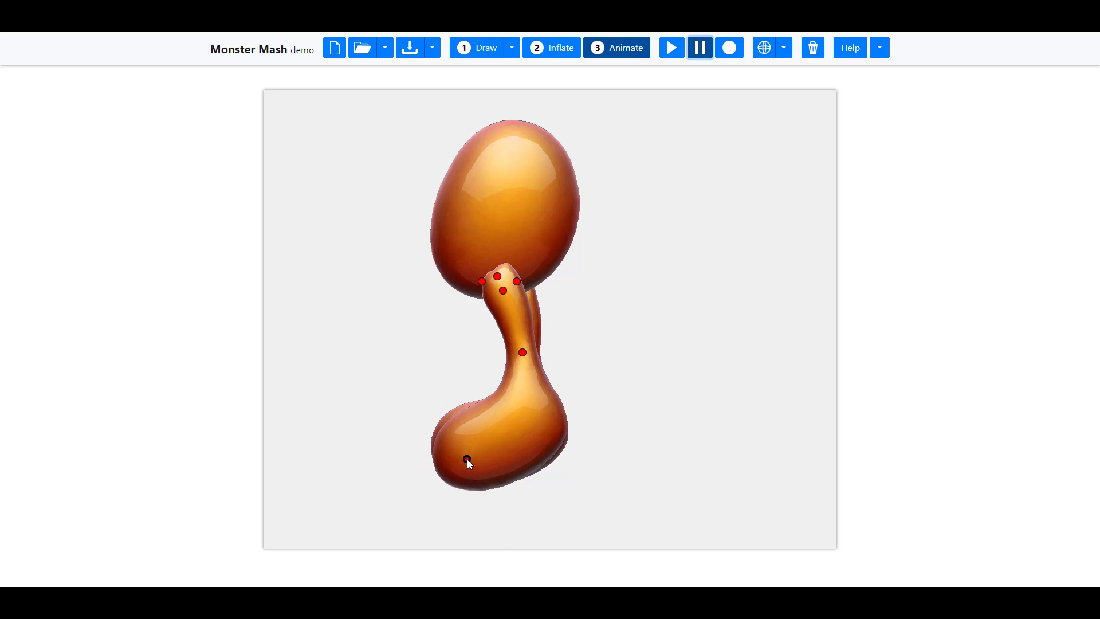
# Re-record the foot along a curved path to the right, play it, and toggle the globe view
pyautogui.click(730, 52)
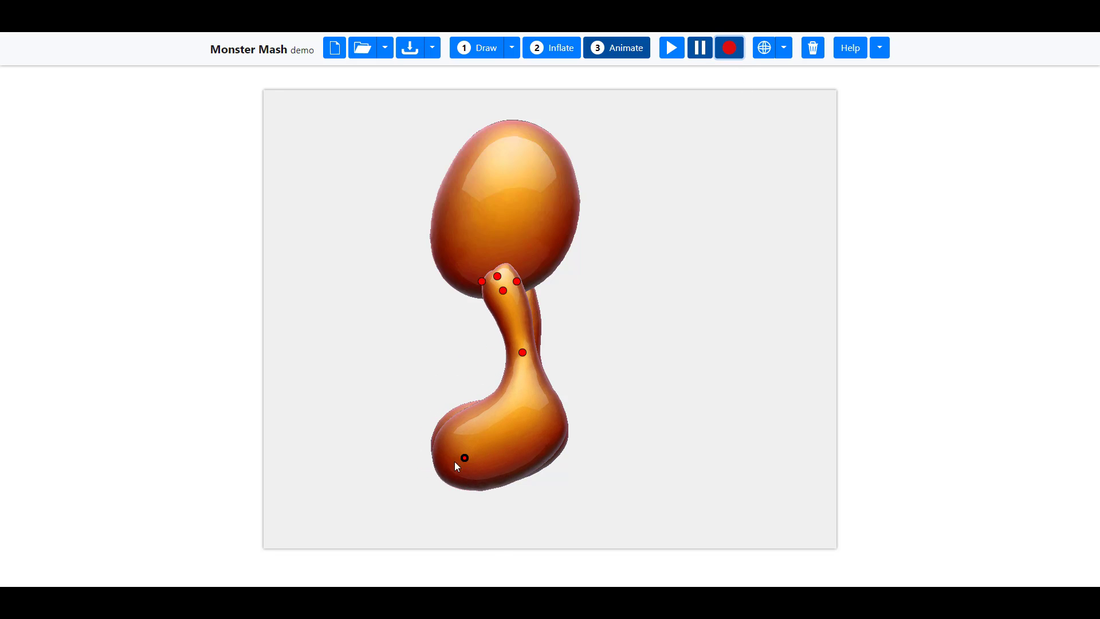
pyautogui.moveTo(464, 457)
pyautogui.mouseDown()
pyautogui.moveTo(596, 430)
pyautogui.moveTo(513, 457)
pyautogui.moveTo(393, 450)
pyautogui.moveTo(433, 469)
pyautogui.moveTo(473, 462)
pyautogui.mouseUp()
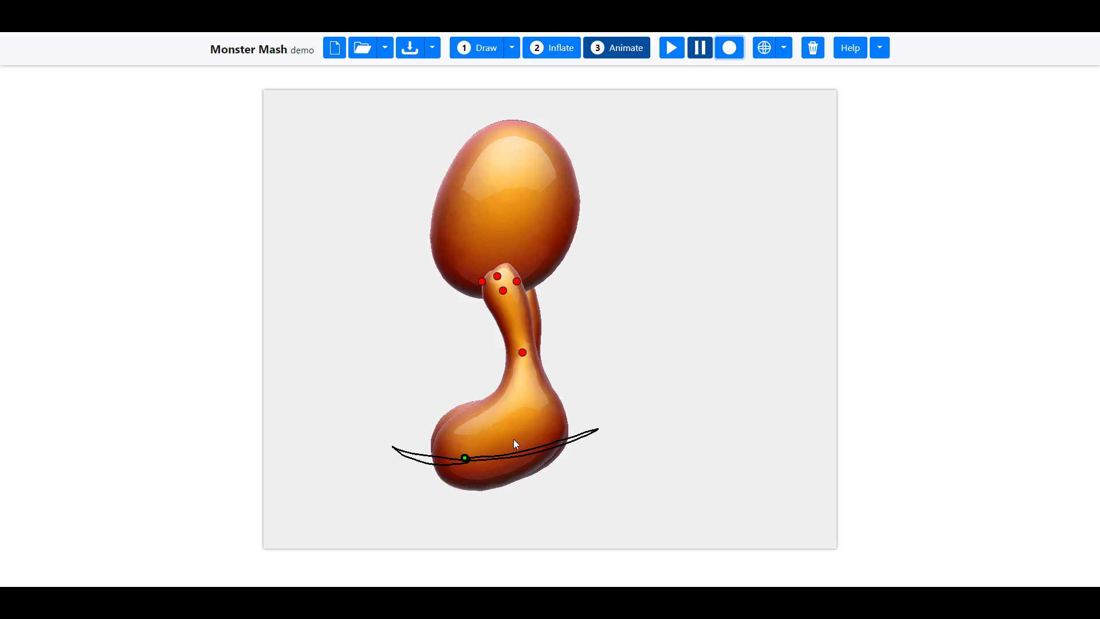
pyautogui.click(672, 48)
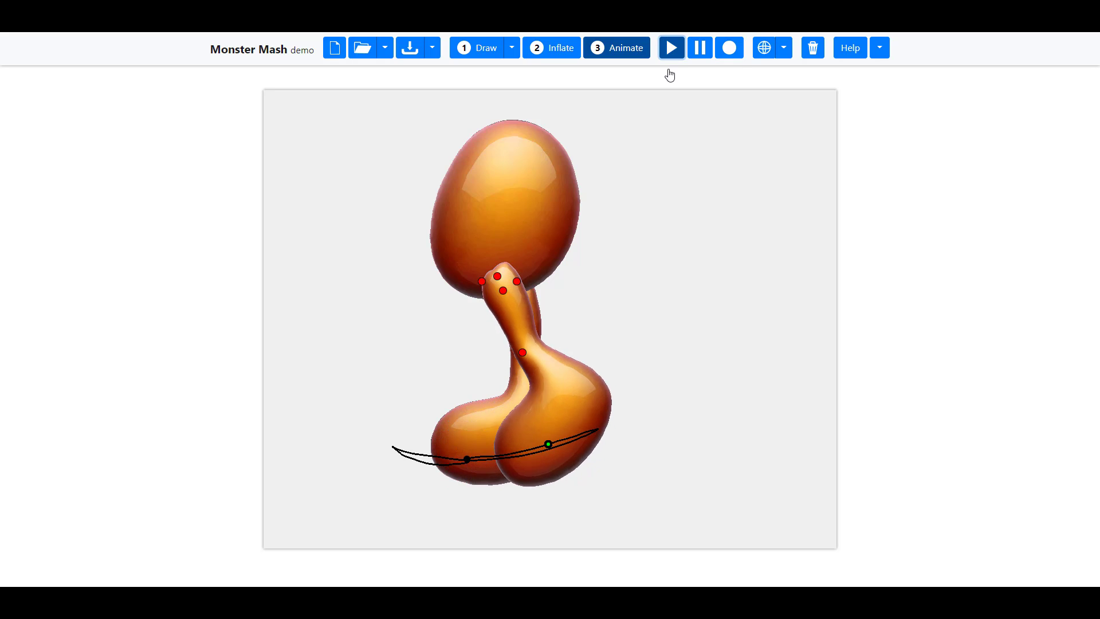
pyautogui.click(763, 48)
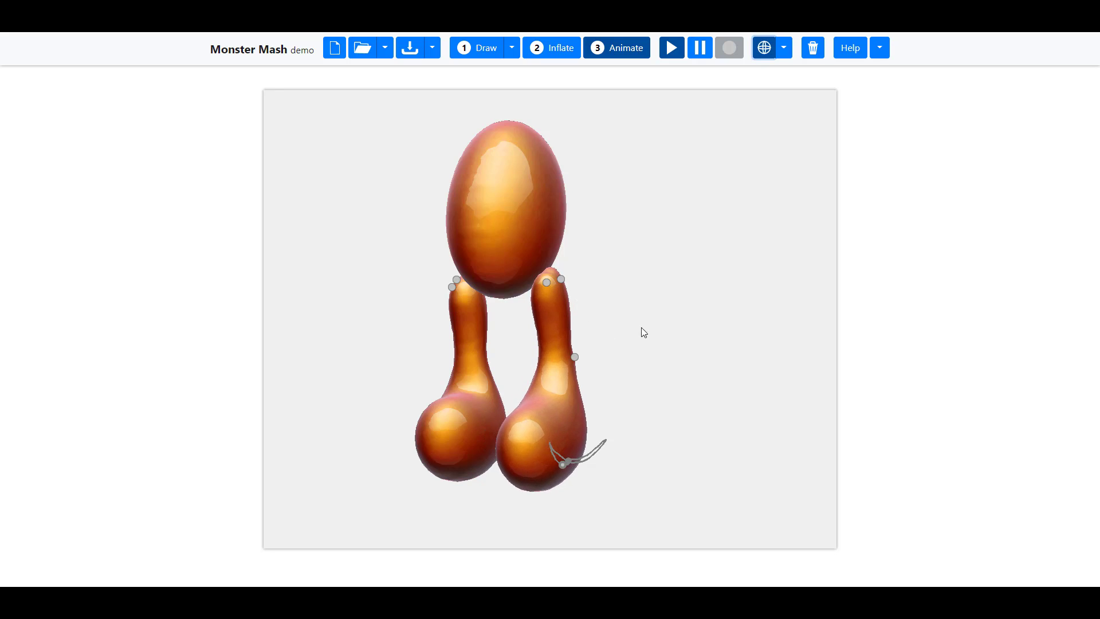
# Orbit around the model to watch the playing leg animation from a different angle
pyautogui.moveTo(647, 378); pyautogui.dragTo(566, 365, button='middle')
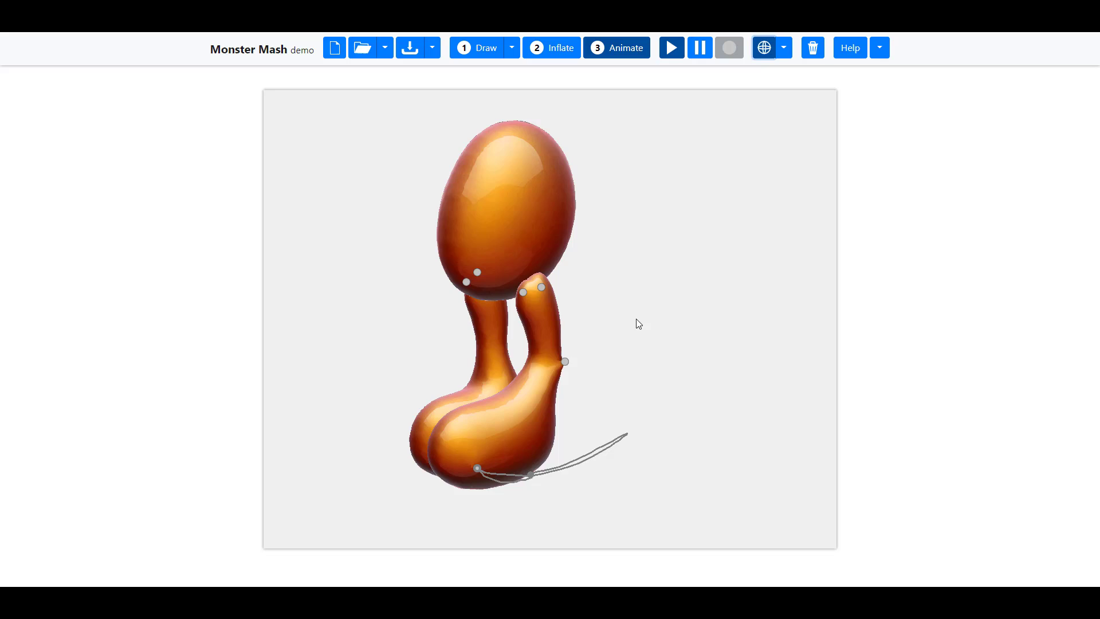
pyautogui.moveTo(636, 322); pyautogui.dragTo(612, 369, button='middle')
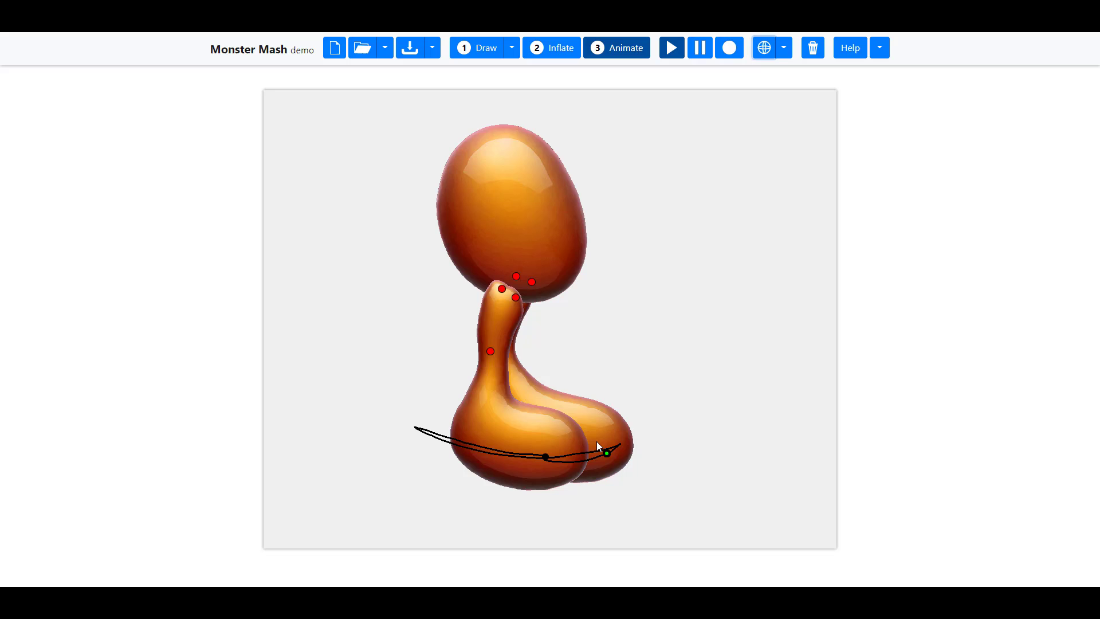
# Add a control point on the second foot and record it swinging right, up and back
pyautogui.middleClick(632, 428)
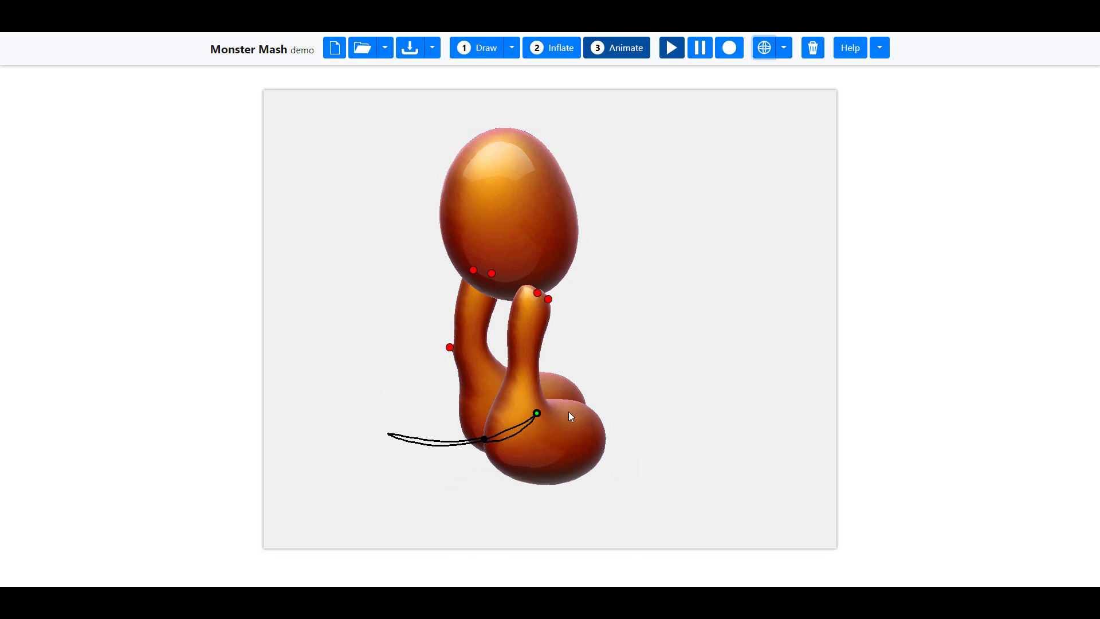
pyautogui.middleClick(657, 425)
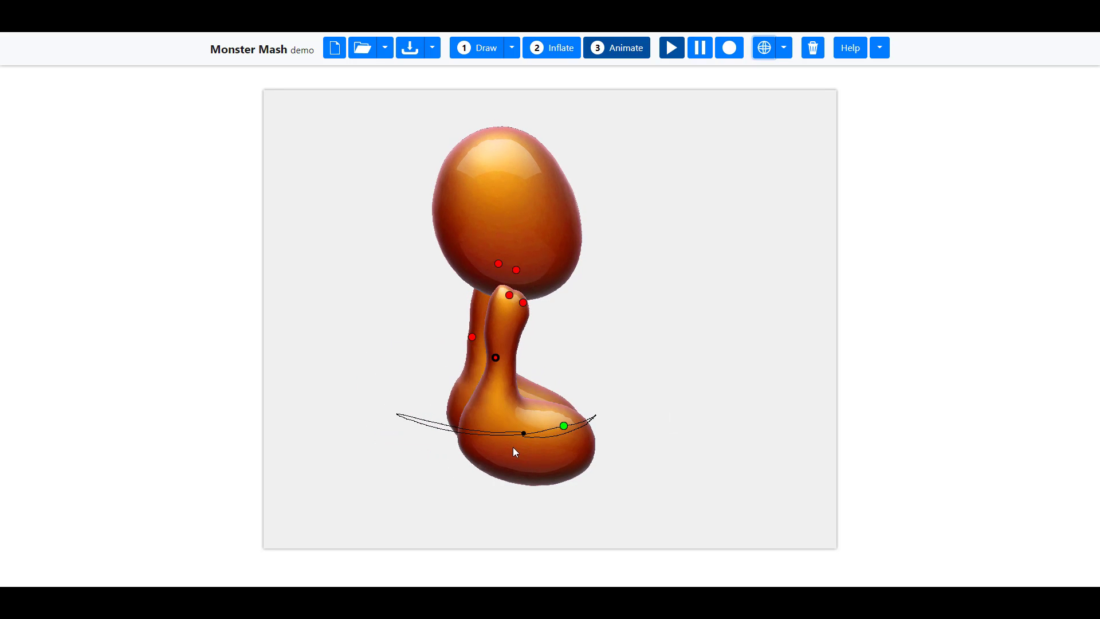
pyautogui.click(555, 448)
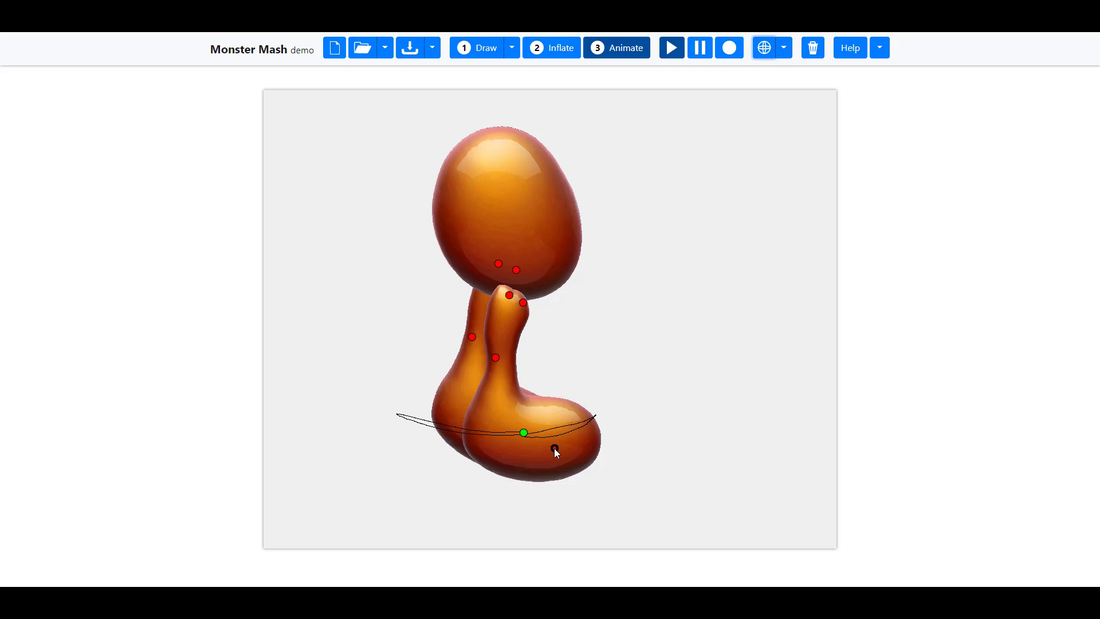
pyautogui.click(729, 48)
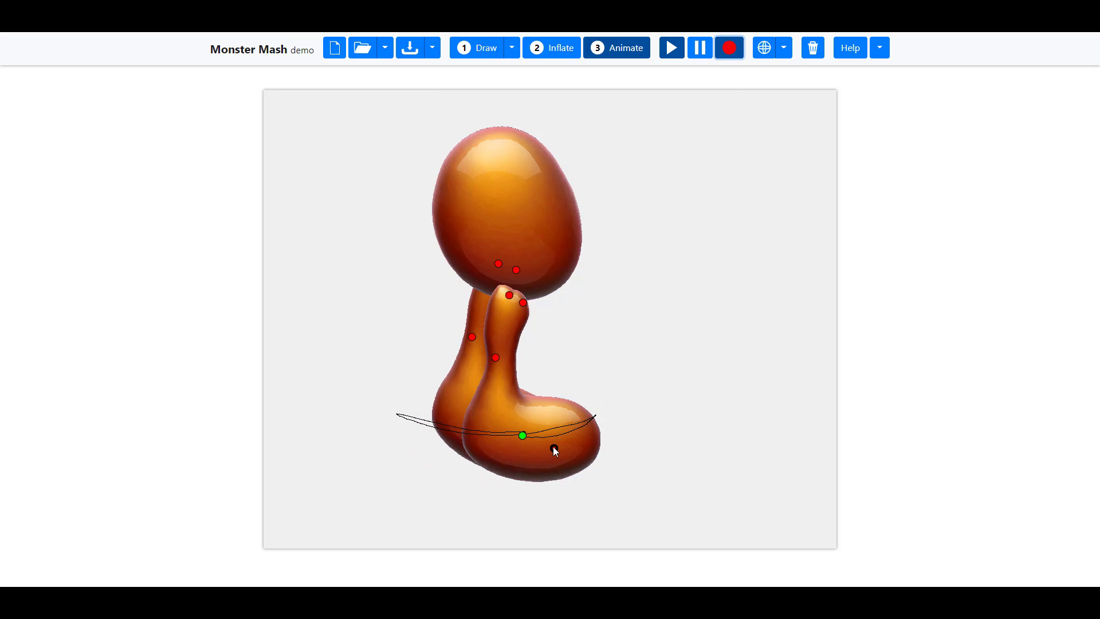
pyautogui.moveTo(555, 448)
pyautogui.mouseDown()
pyautogui.moveTo(642, 420)
pyautogui.moveTo(562, 448)
pyautogui.moveTo(490, 451)
pyautogui.moveTo(414, 433)
pyautogui.moveTo(500, 451)
pyautogui.moveTo(570, 427)
pyautogui.mouseUp()
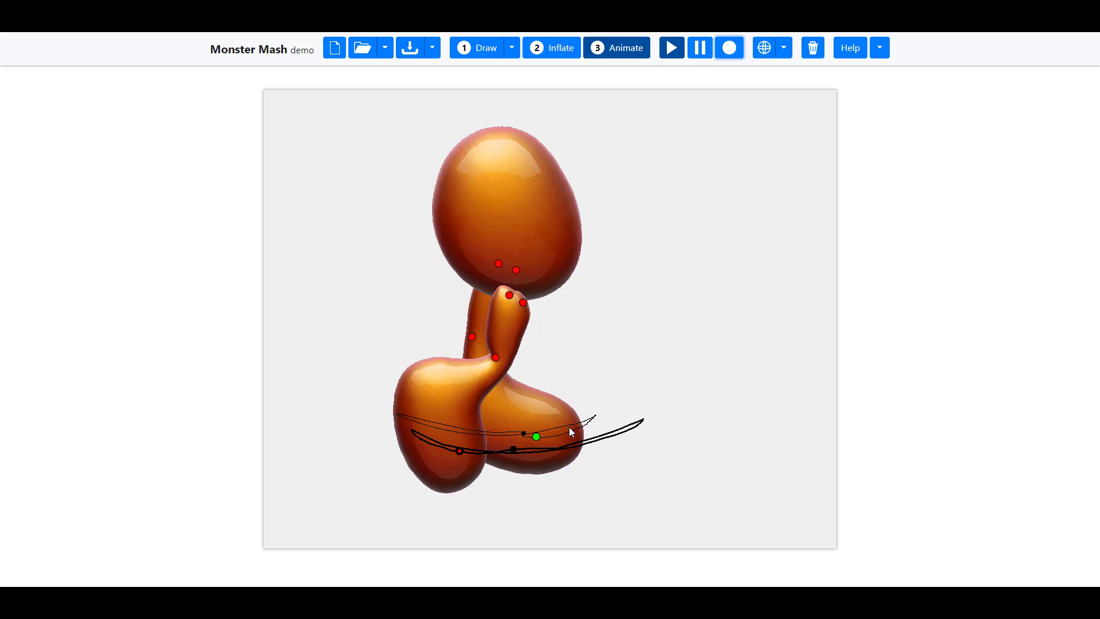
pyautogui.moveTo(719, 361); pyautogui.dragTo(527, 339, button='middle')
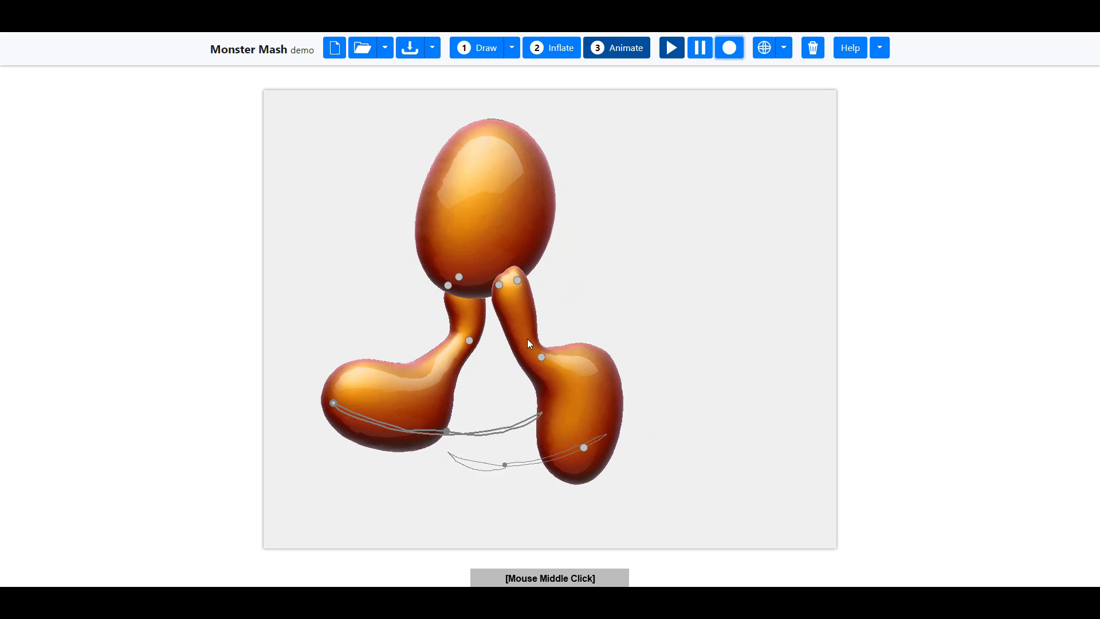
# Back in Draw mode, close a tail outline rising from the head, then inflate everything
pyautogui.click(494, 52)
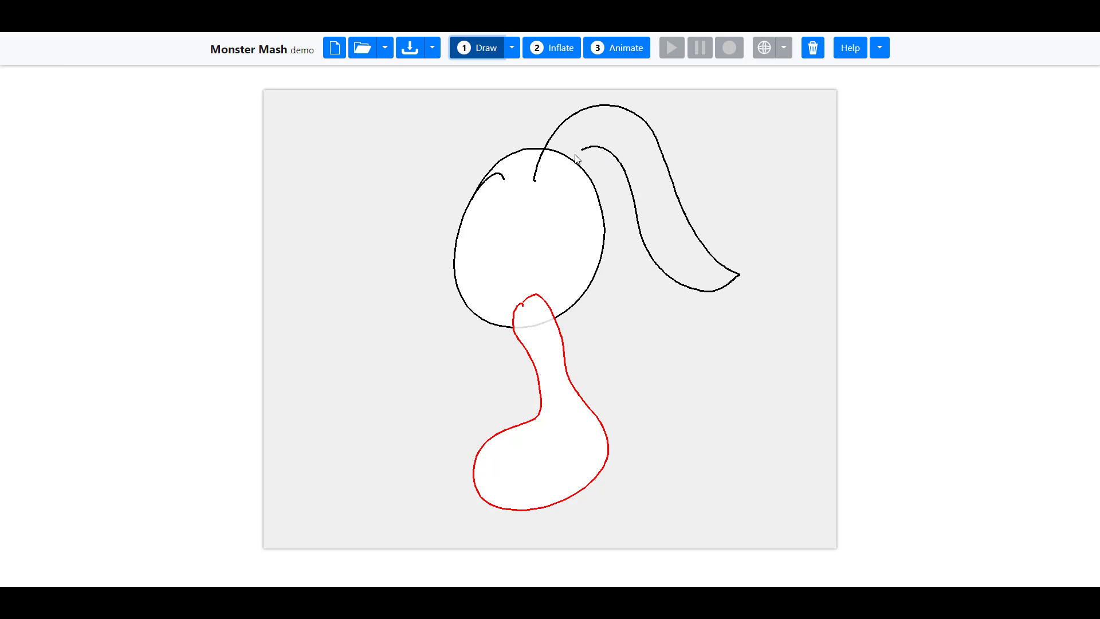
pyautogui.moveTo(534, 181); pyautogui.dragTo(536, 182)
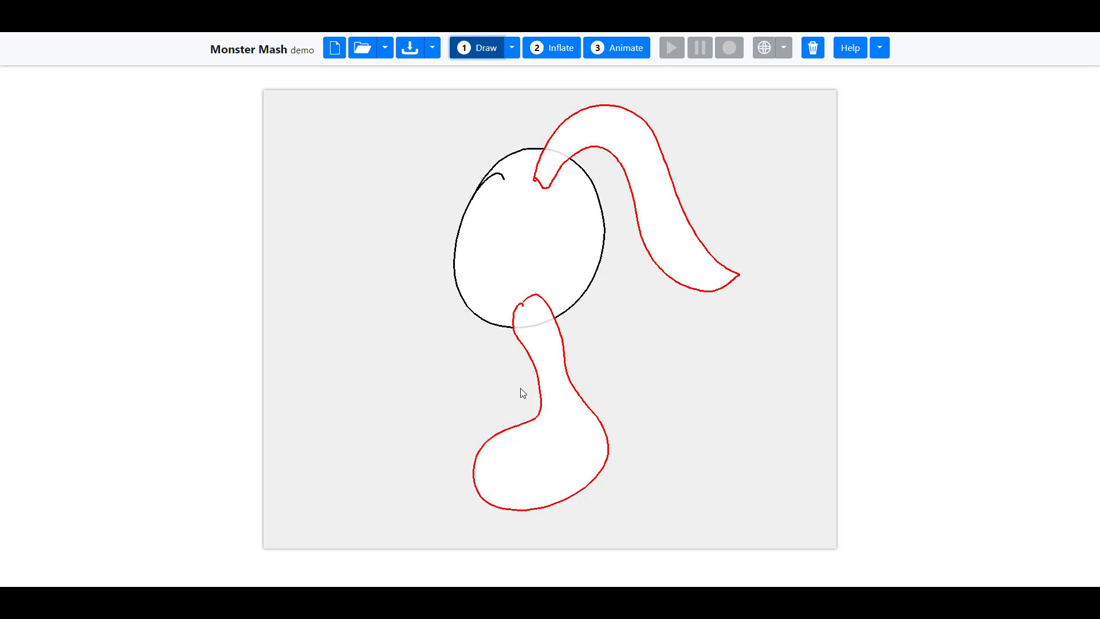
pyautogui.click(564, 54)
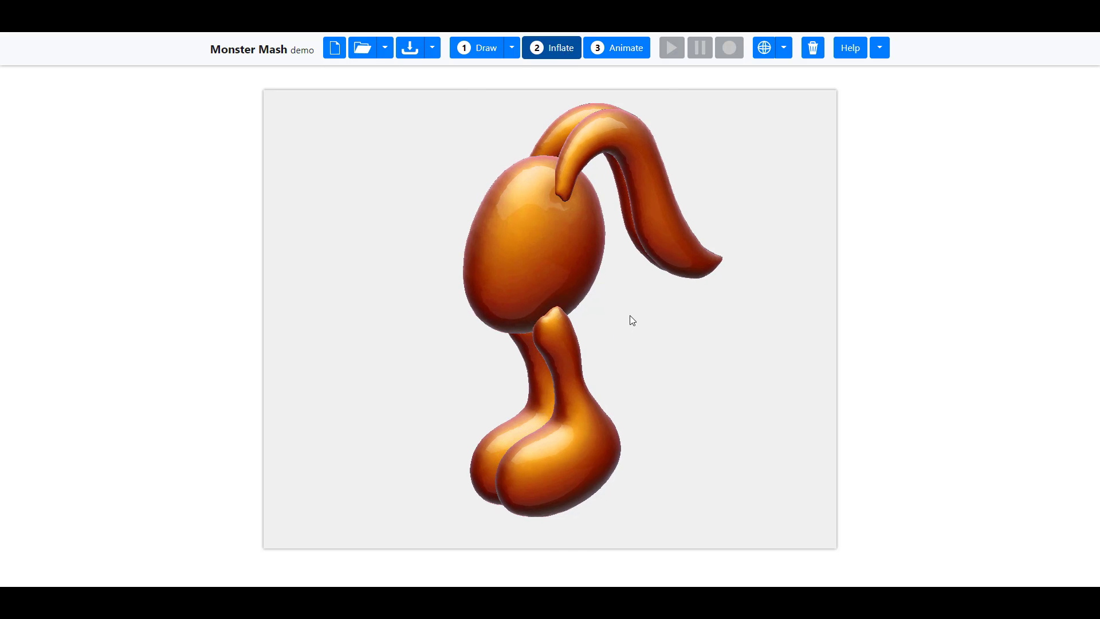
# Switch the inflated monster to Animate and view its swinging legs from the front
pyautogui.moveTo(630, 319); pyautogui.dragTo(707, 327, button='middle')
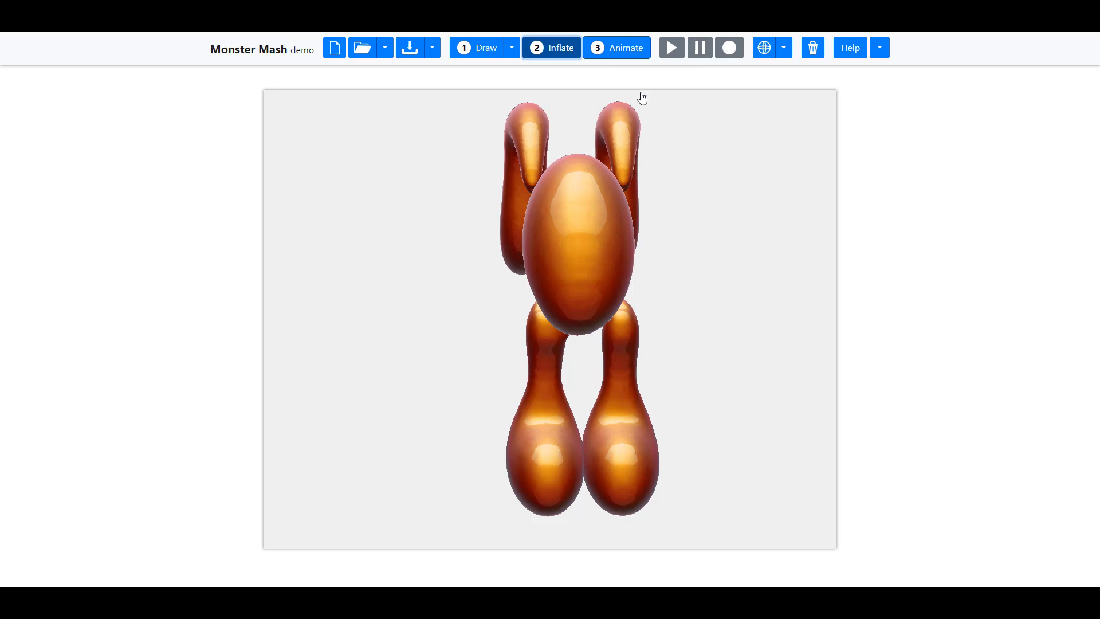
pyautogui.click(641, 53)
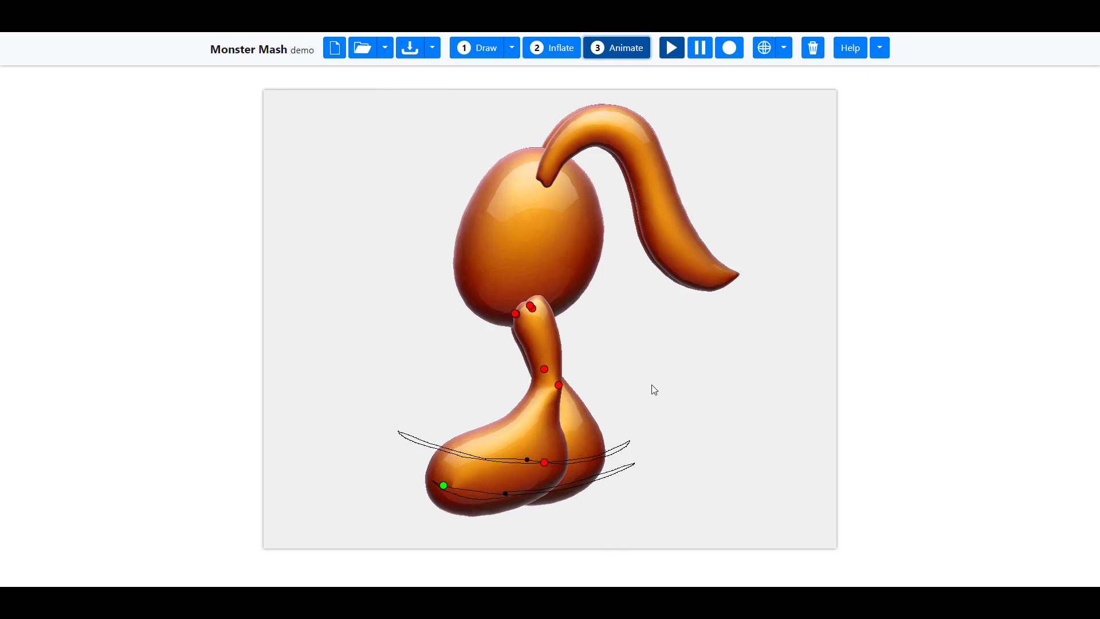
pyautogui.moveTo(653, 389); pyautogui.dragTo(723, 322, button='middle')
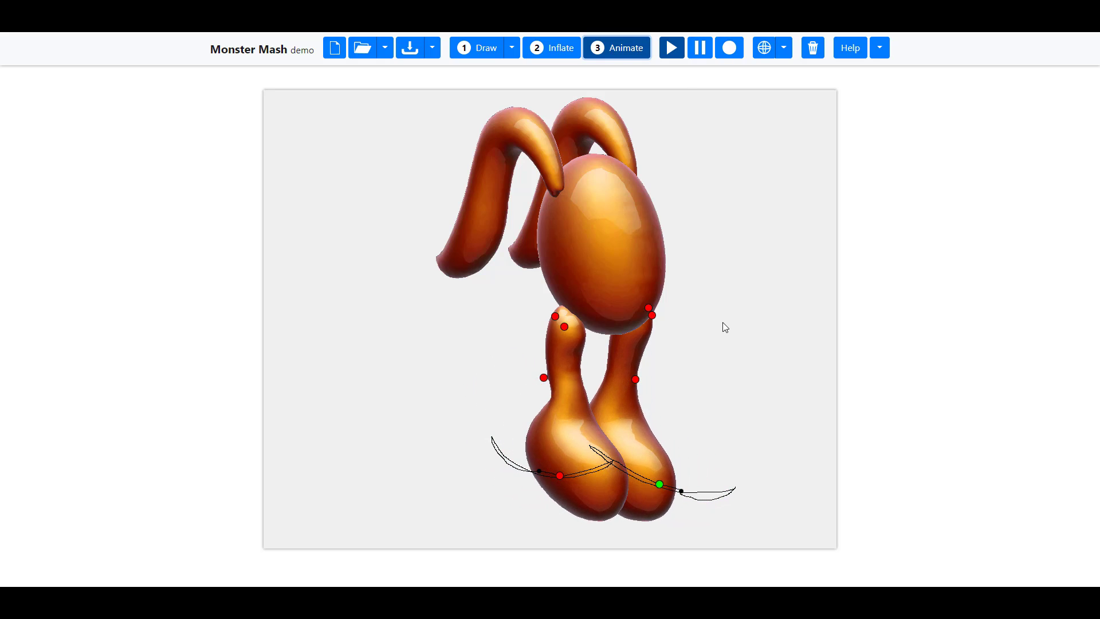
pyautogui.click(433, 48)
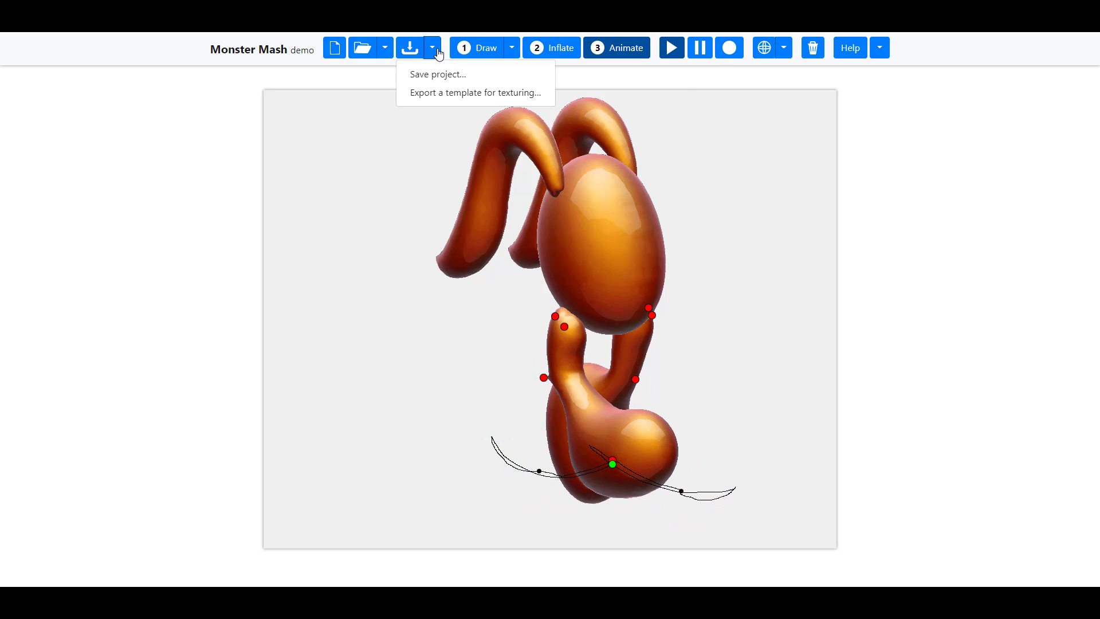
pyautogui.click(387, 51)
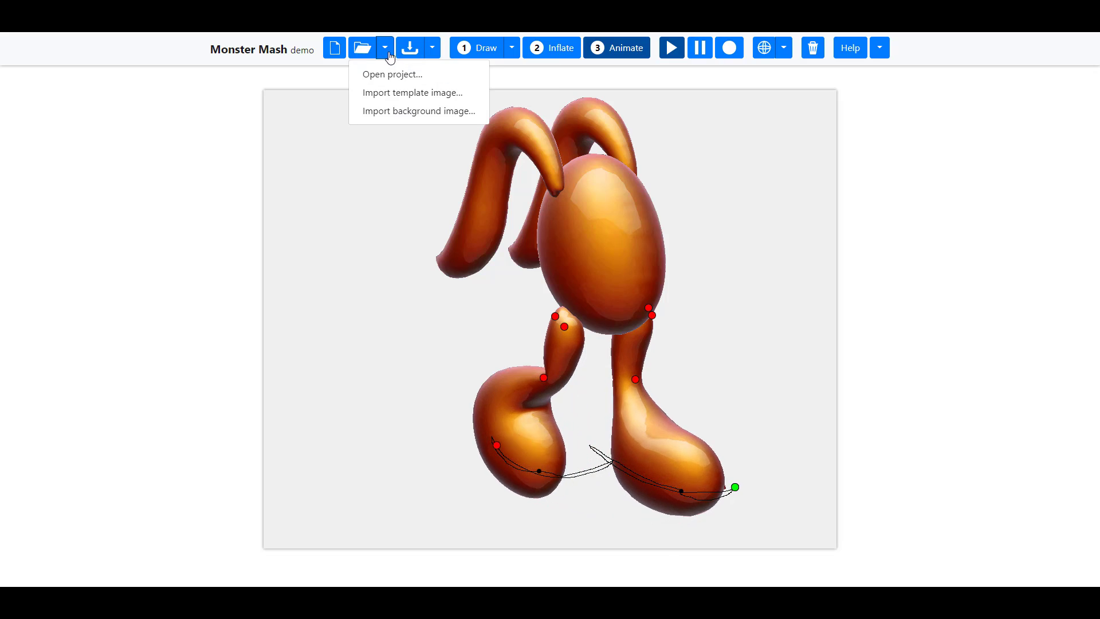
pyautogui.click(388, 55)
pyautogui.click(385, 49)
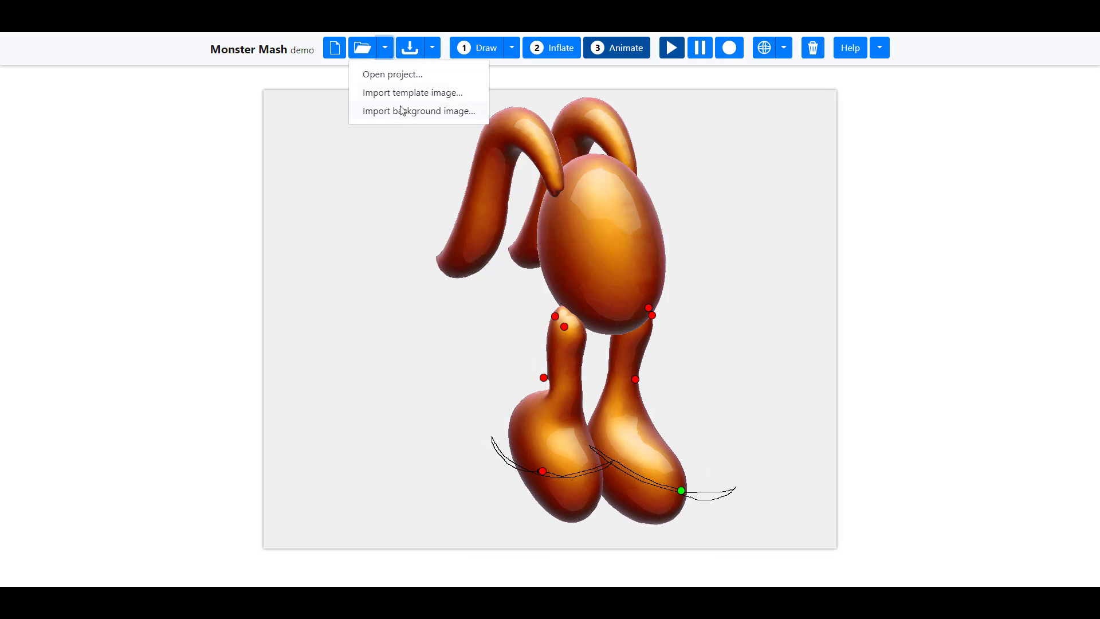
pyautogui.click(408, 55)
pyautogui.click(439, 52)
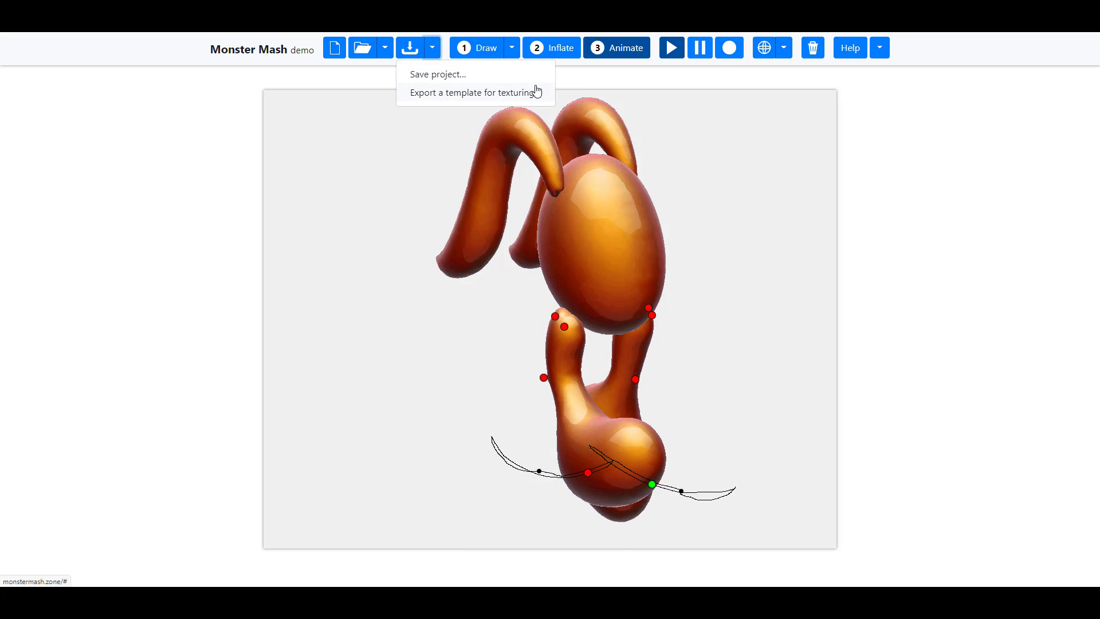
pyautogui.click(507, 98)
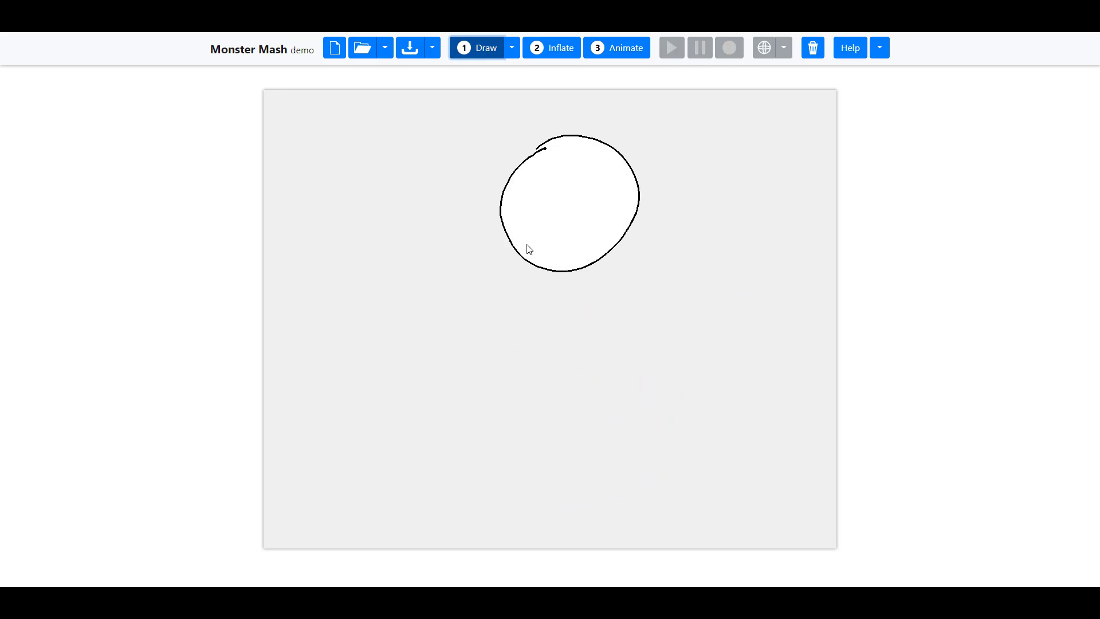
# Draw a leg on the round body, inflate it, and record a swinging path for the leg tip
pyautogui.moveTo(570, 246); pyautogui.dragTo(588, 285)
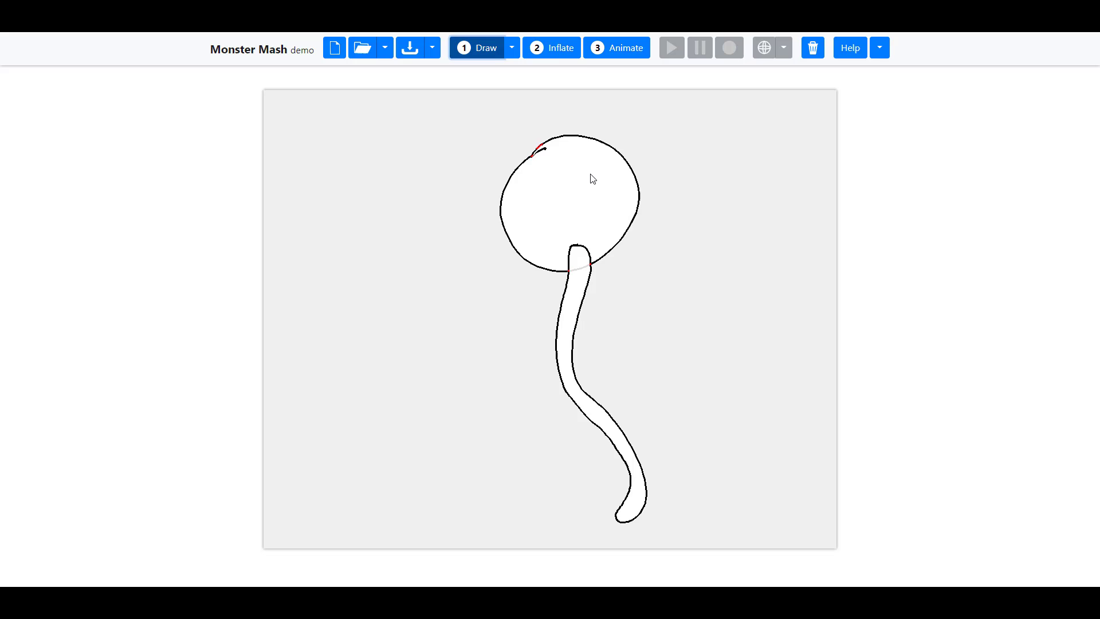
pyautogui.press('2')
pyautogui.press('1')
pyautogui.press('2')
pyautogui.moveTo(696, 363); pyautogui.dragTo(572, 362)
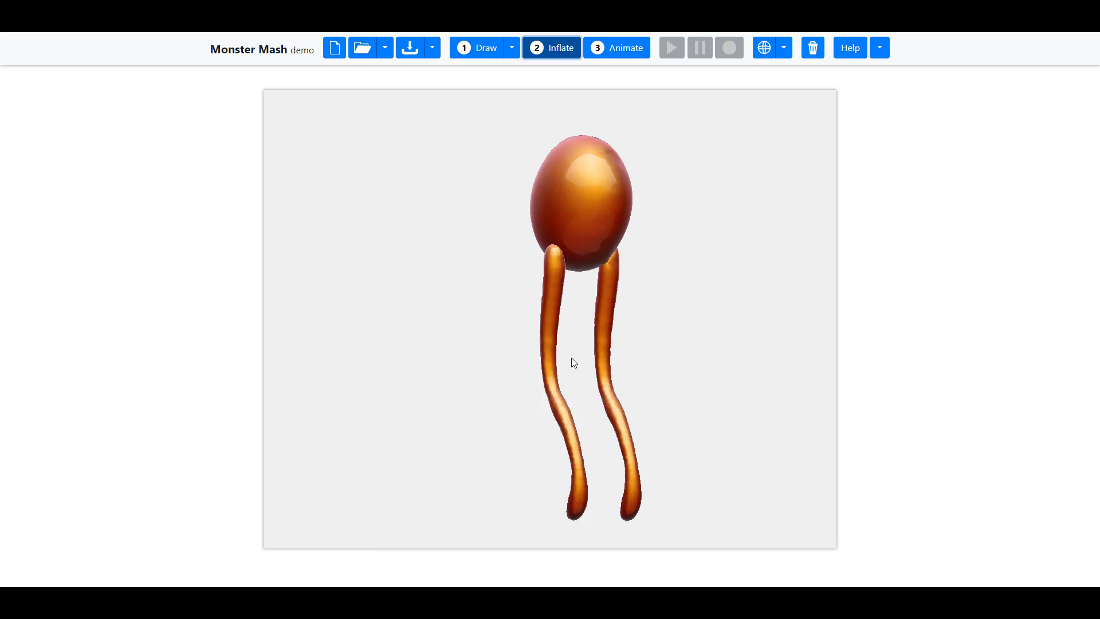
pyautogui.press('3')
pyautogui.moveTo(634, 505); pyautogui.dragTo(636, 479)
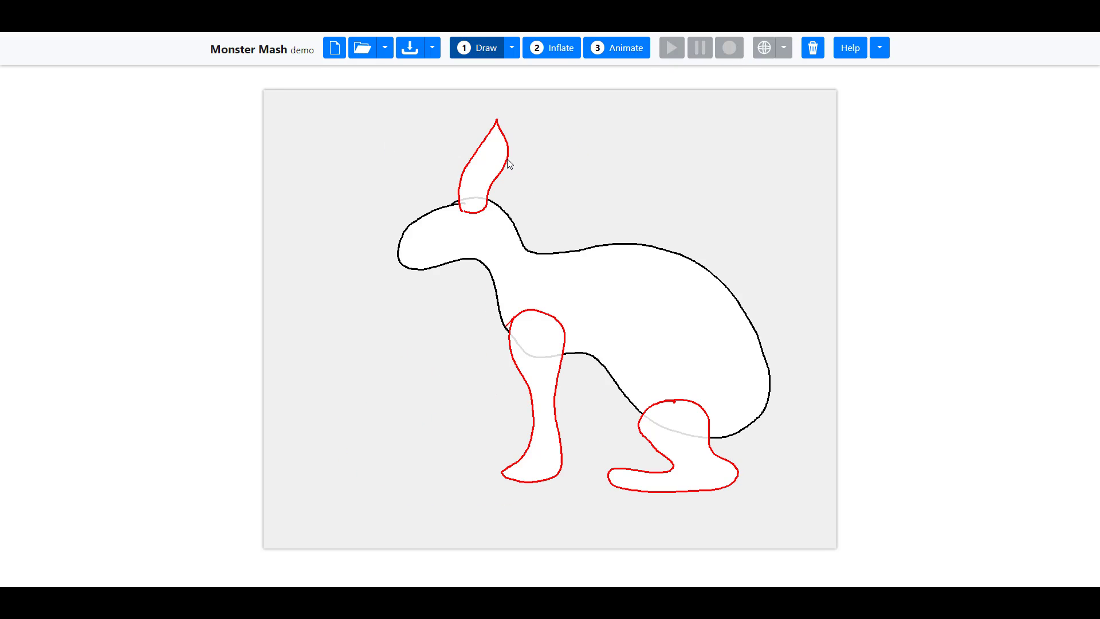
# Inflate the rabbit, record a swaying ear motion path, and view it from both sides
pyautogui.click(568, 48)
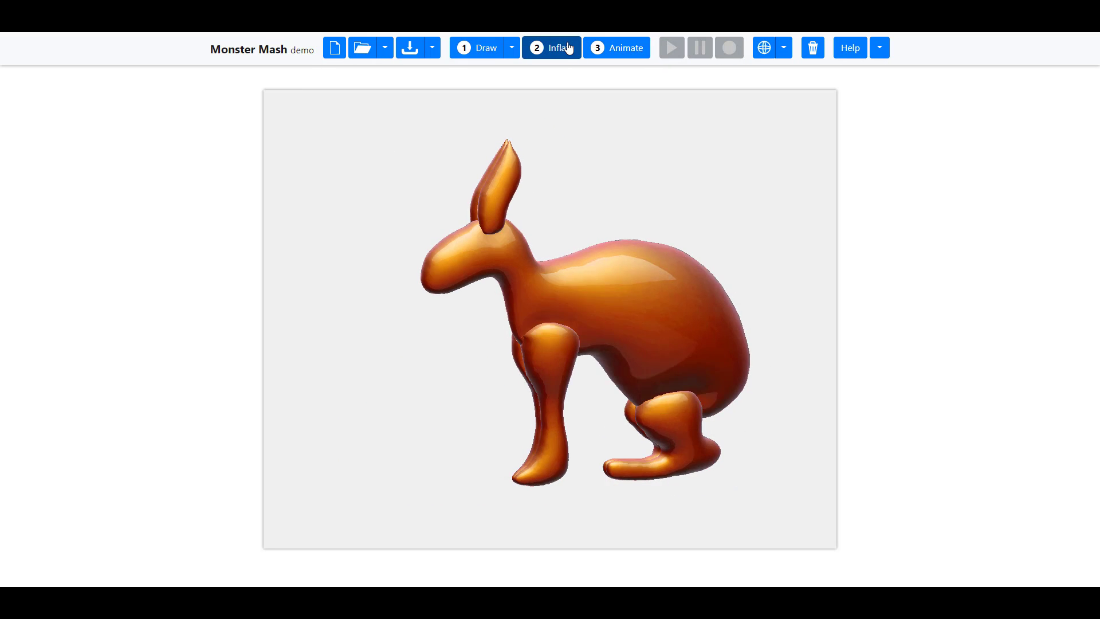
pyautogui.moveTo(659, 275); pyautogui.dragTo(633, 387, button='middle')
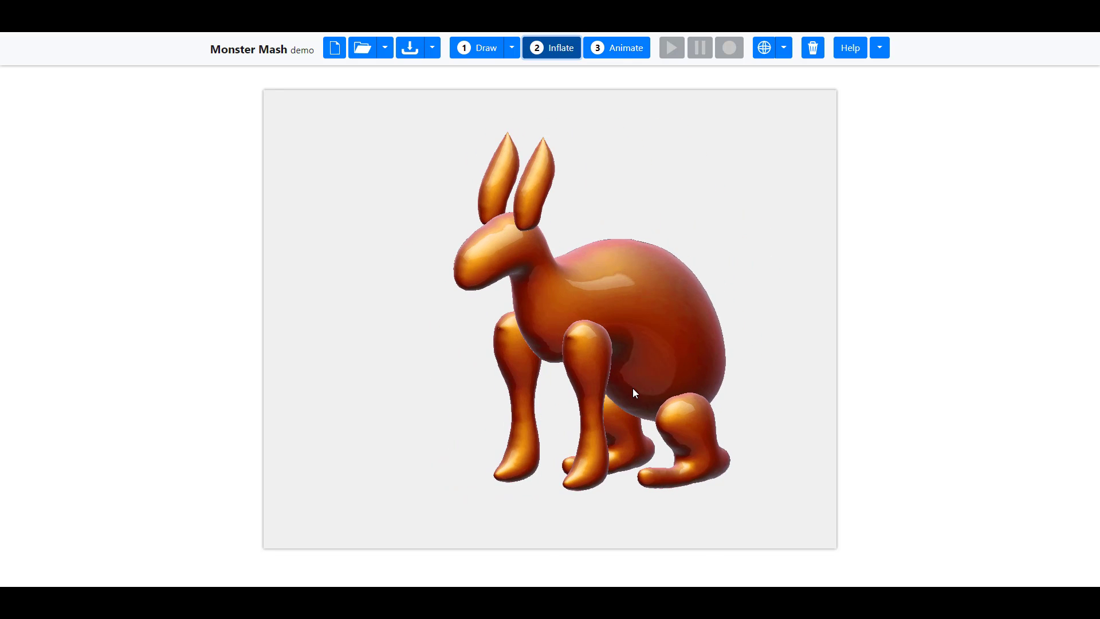
pyautogui.click(622, 52)
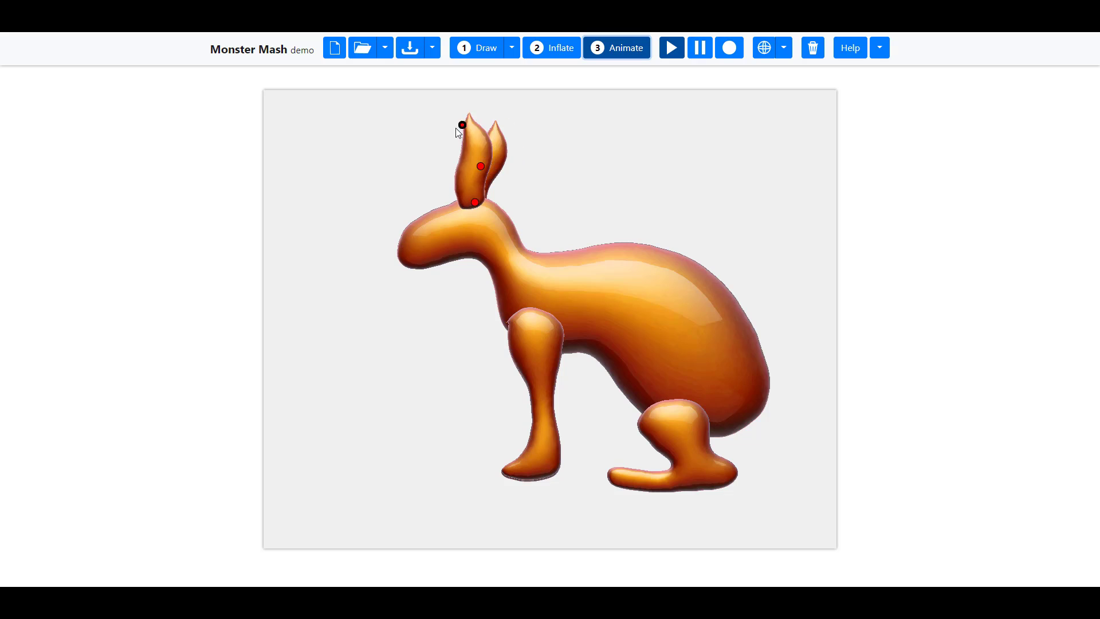
pyautogui.moveTo(516, 143); pyautogui.dragTo(469, 146)
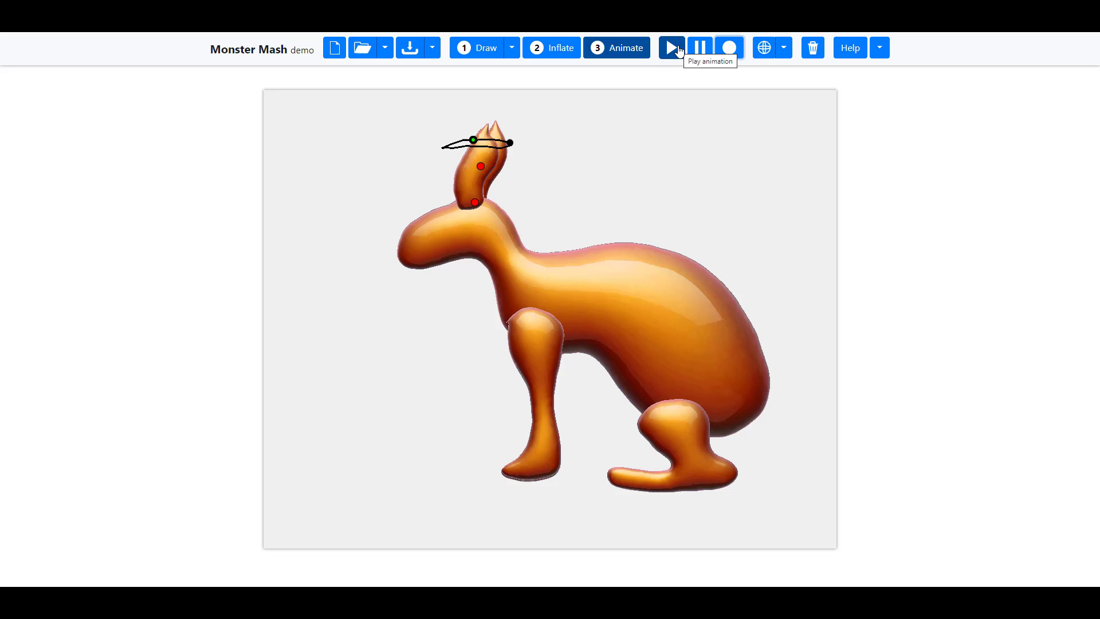
pyautogui.middleClick(732, 212)
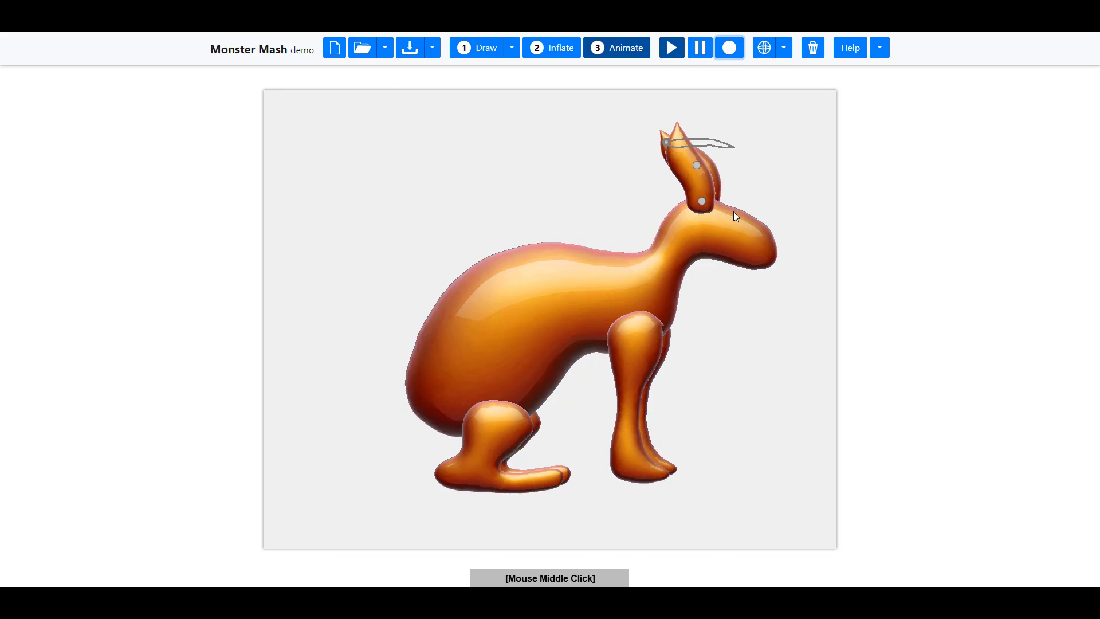
pyautogui.middleClick(674, 175)
pyautogui.middleClick(669, 167)
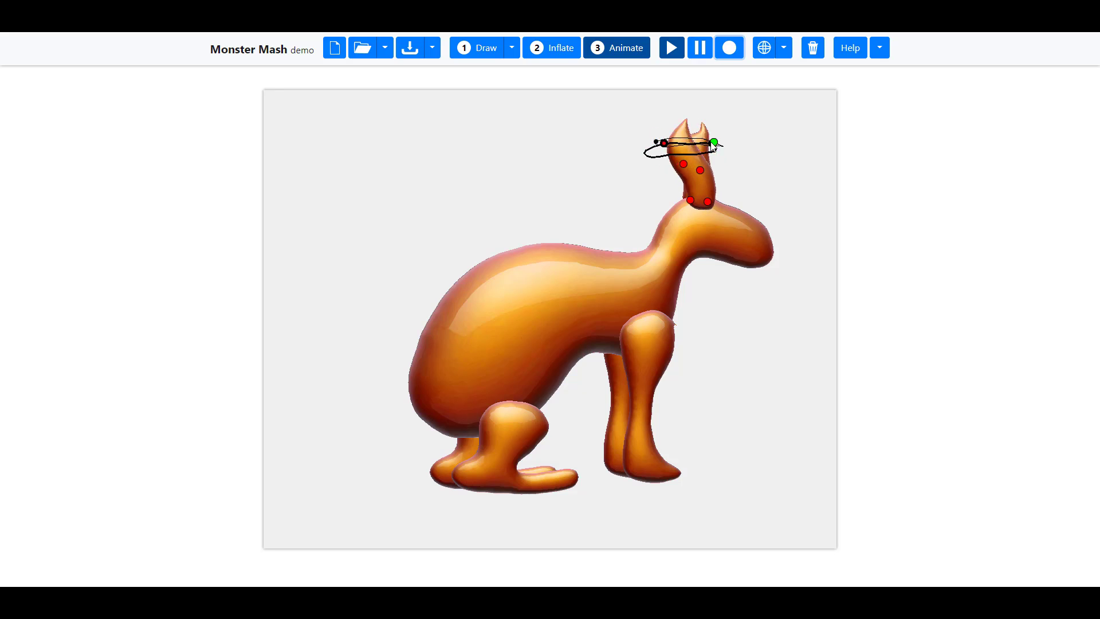
pyautogui.middleClick(692, 218)
pyautogui.middleClick(503, 202)
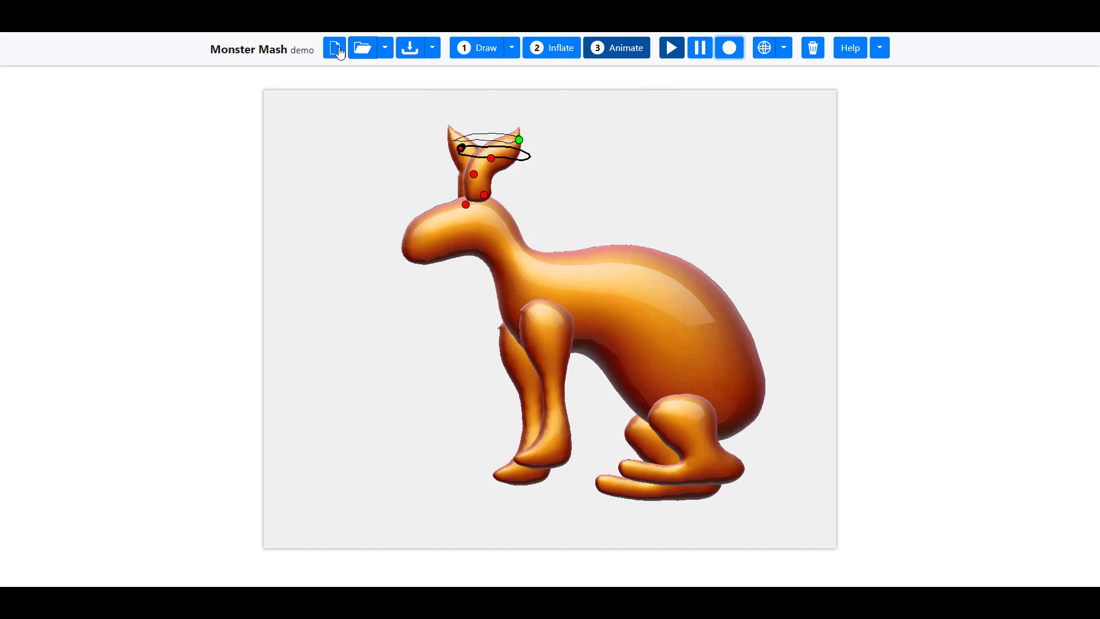
# Start a new scene, sketch the creature's body outline, and inflate it into 3D
pyautogui.click(337, 50)
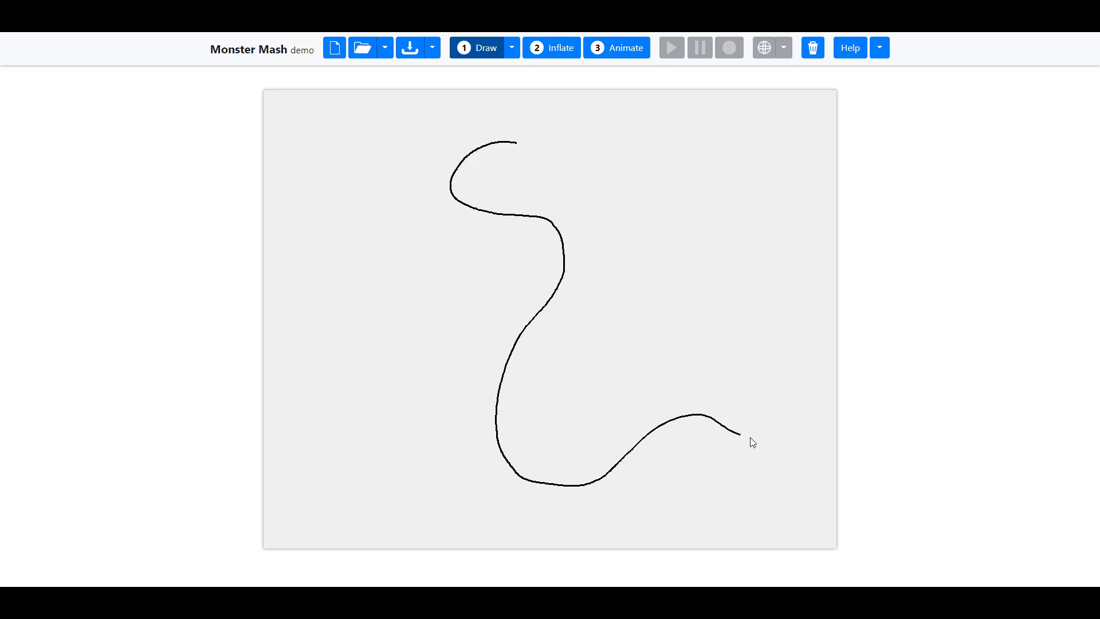
pyautogui.moveTo(596, 186); pyautogui.dragTo(501, 142)
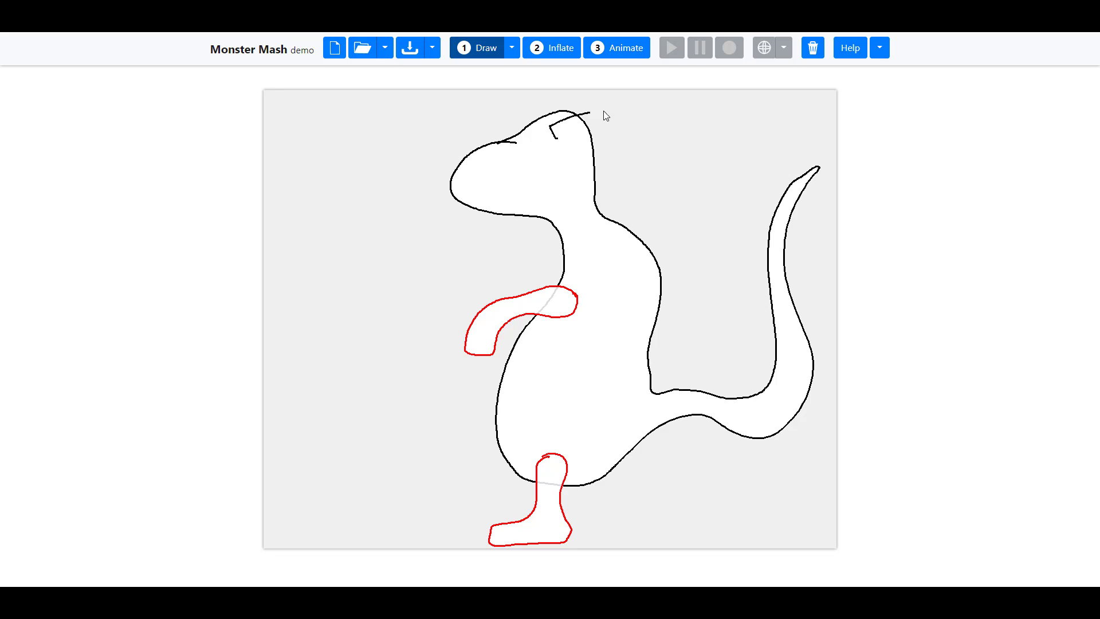
pyautogui.click(564, 51)
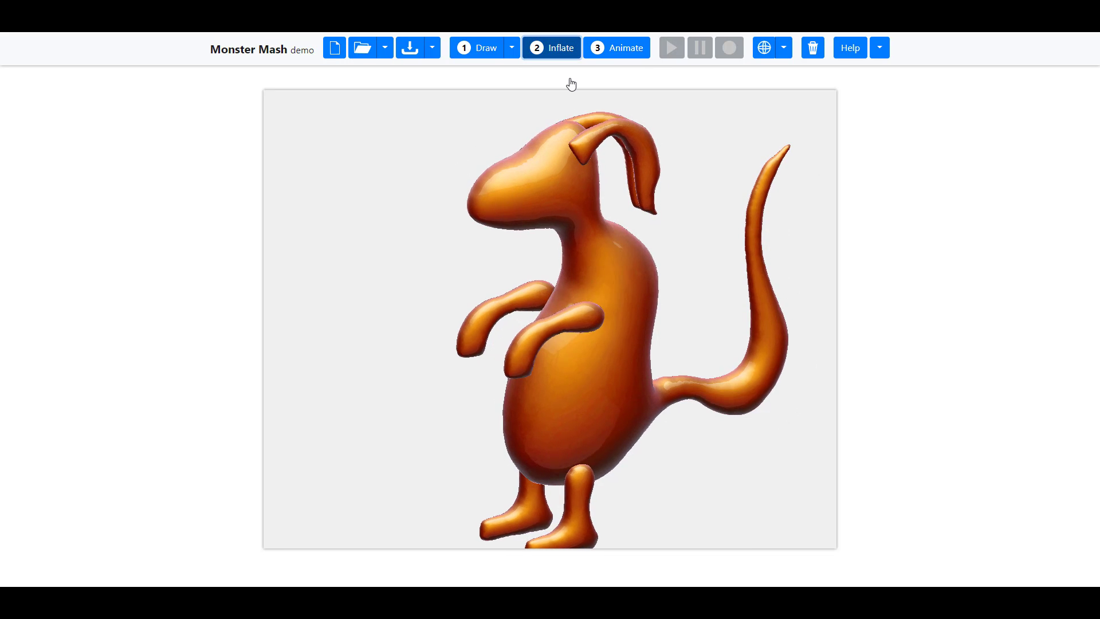